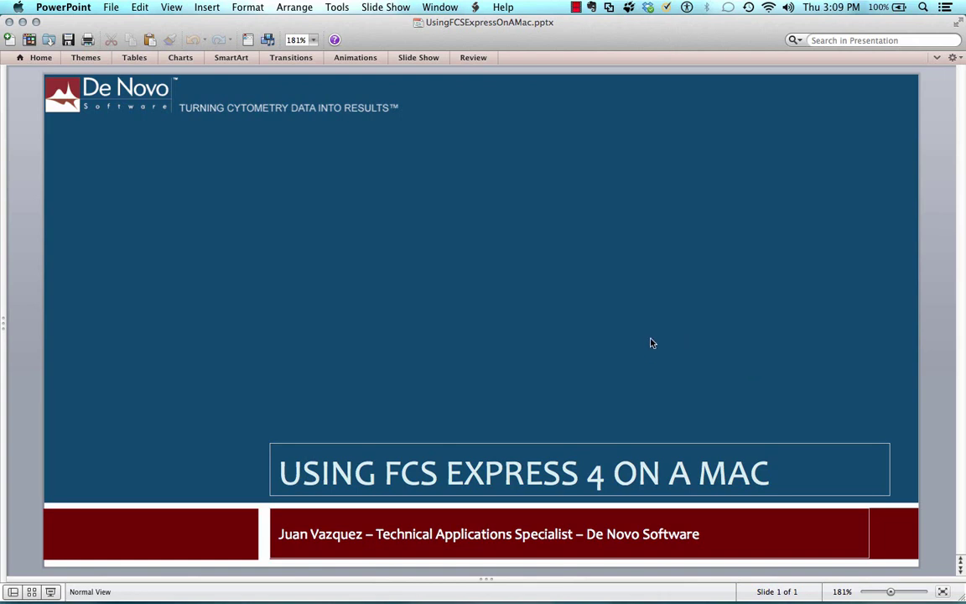
# - Resume the Windows 7 virtual machine from the Dock and bring its window forward via Mission Control
pyautogui.moveTo(402, 597)
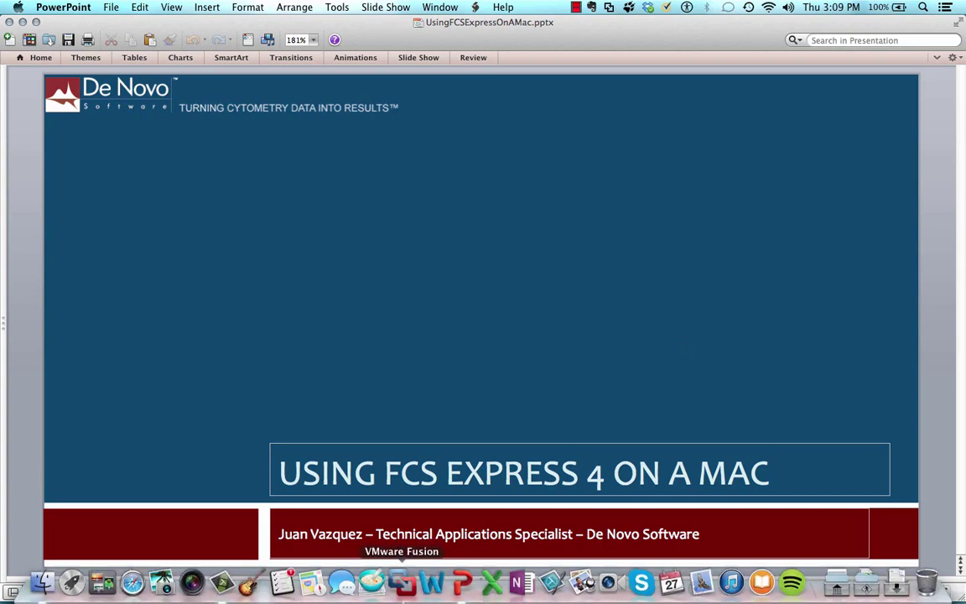
pyautogui.click(401, 582)
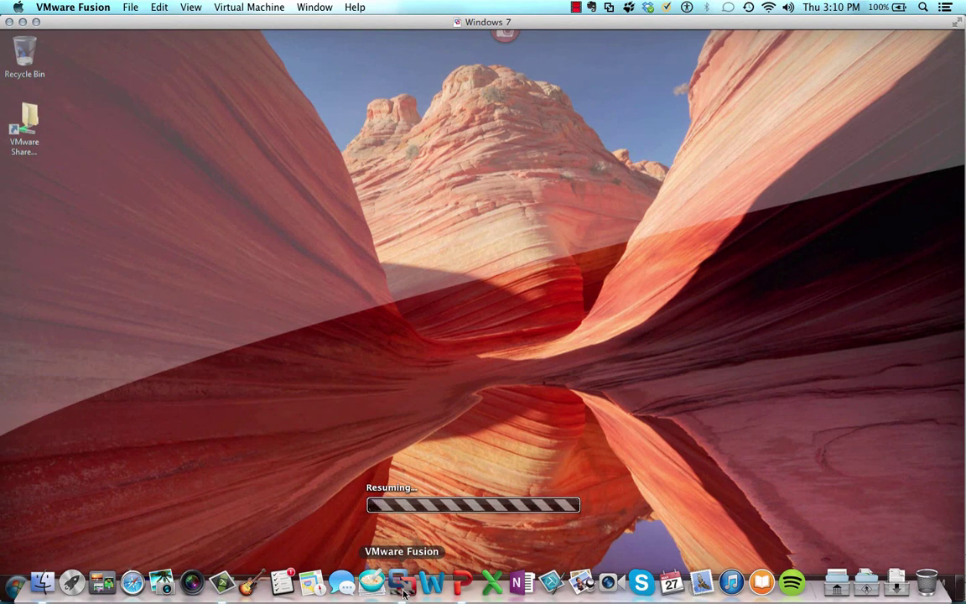
pyautogui.hotkey('ctrl', 'Up')
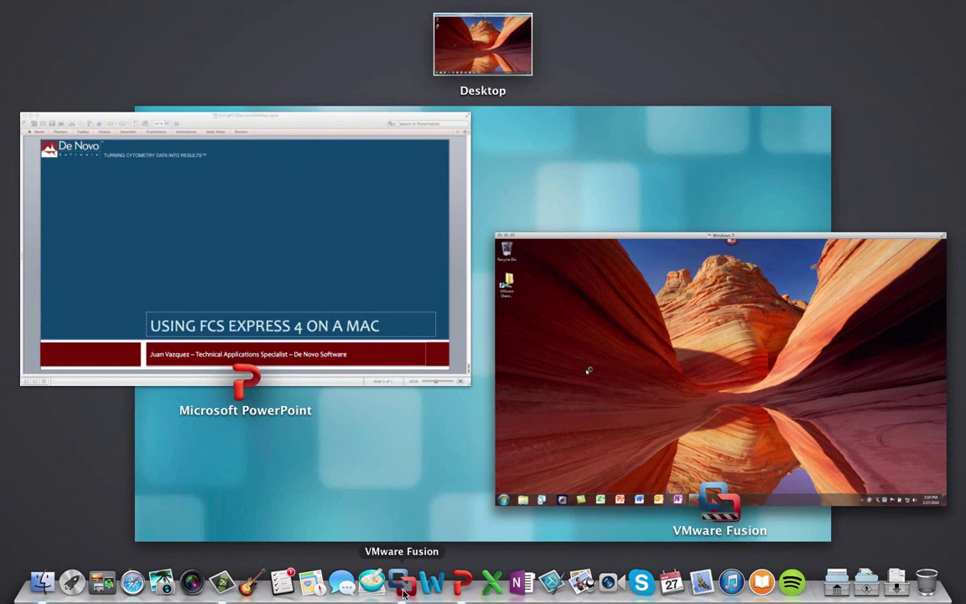
pyautogui.click(756, 360)
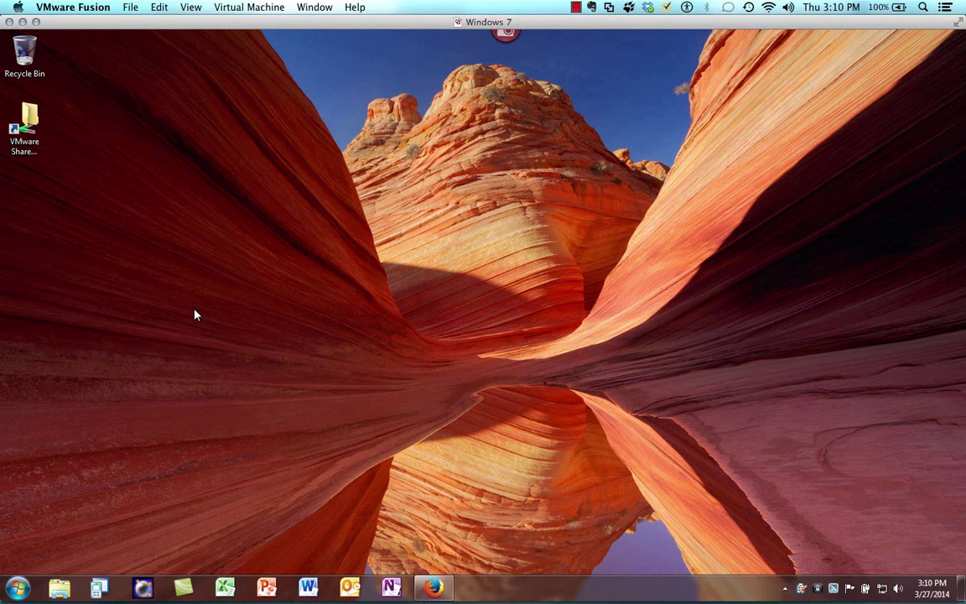
# - From Firefox's downloads list, open the folder holding the FCSExpress4PlusInstallation-4.07.0014 installer
pyautogui.click(432, 590)
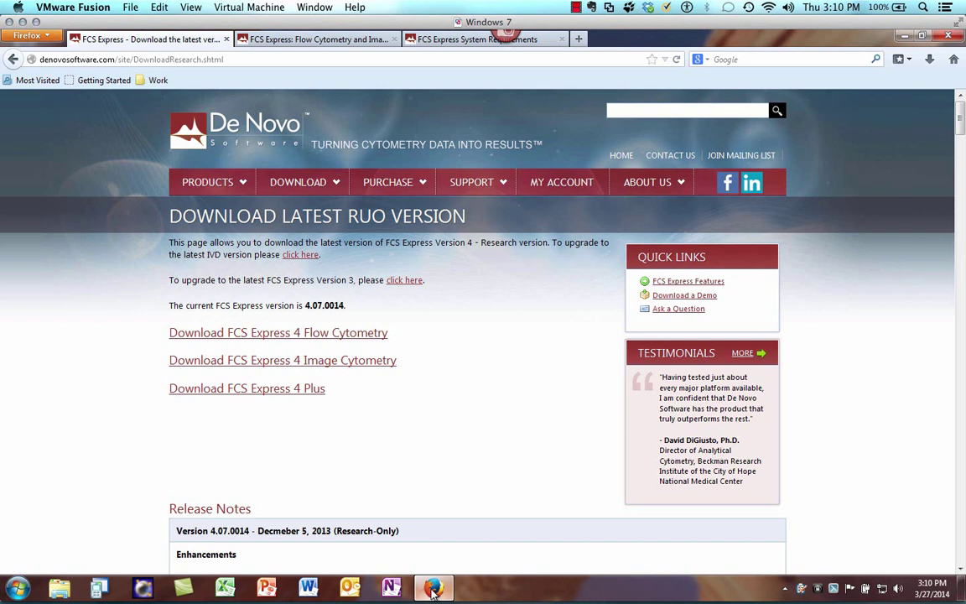
pyautogui.click(930, 60)
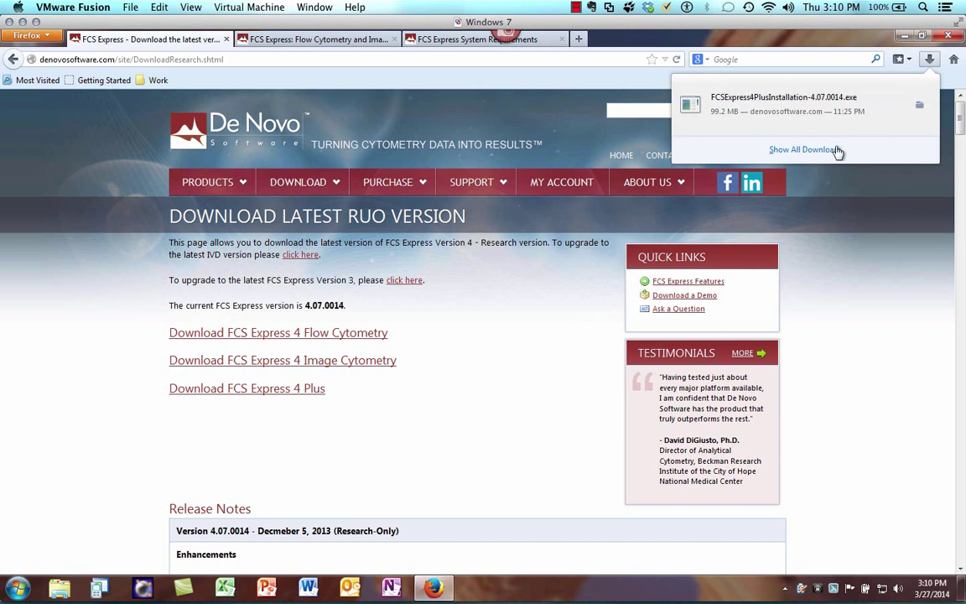
pyautogui.click(920, 107)
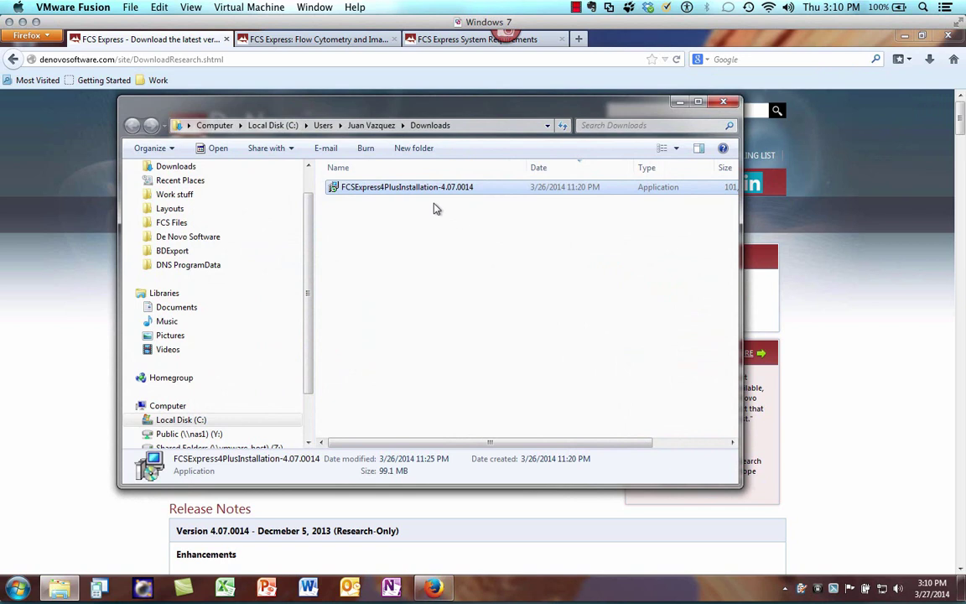
# - Launch the FCS Express 4 Plus installer and allow it through the Run and UAC prompts
pyautogui.doubleClick(379, 192)
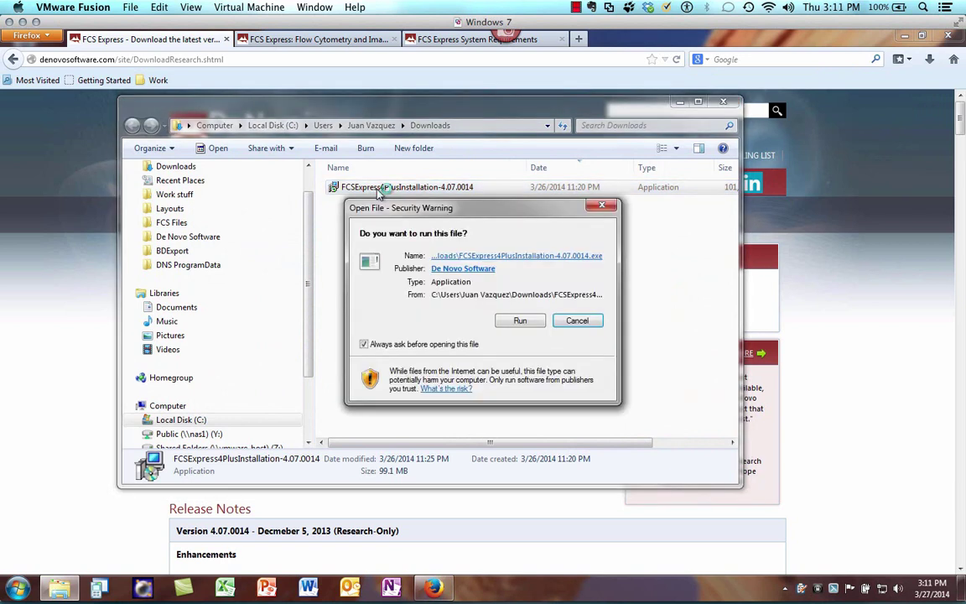
pyautogui.click(521, 320)
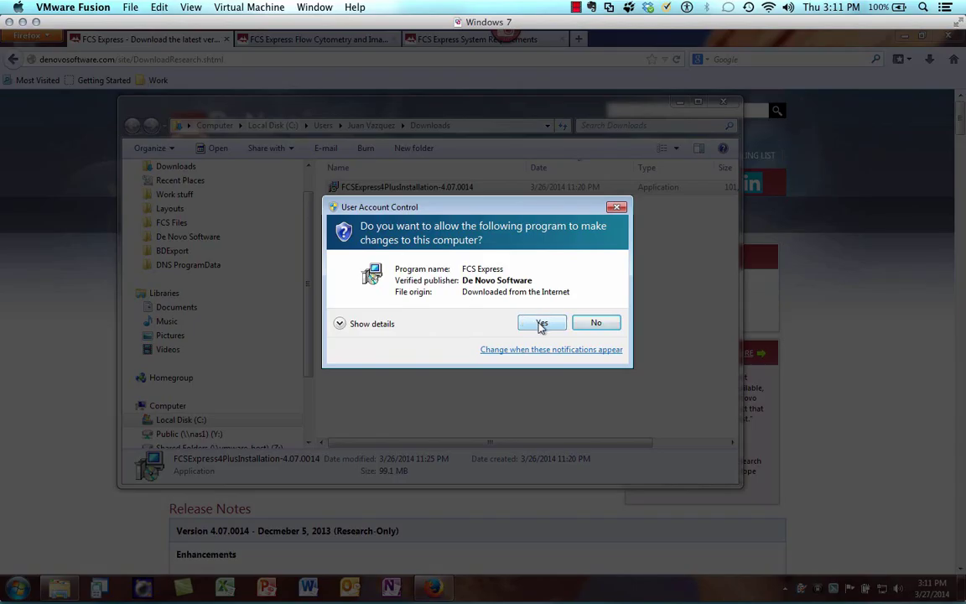
pyautogui.click(542, 324)
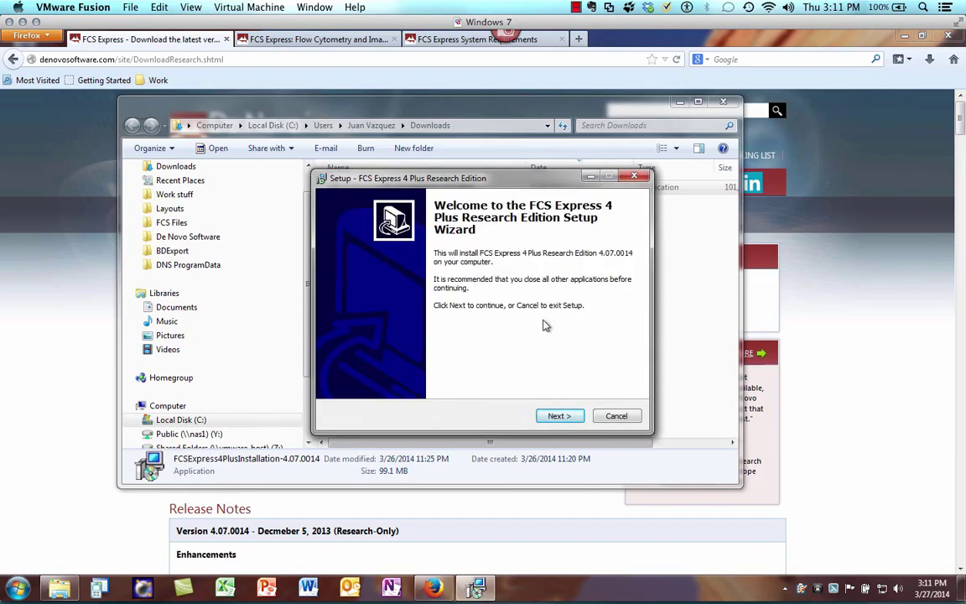
# - Accept the license, keep default location, components and folder, install, finish, and hide Downloads
pyautogui.click(556, 415)
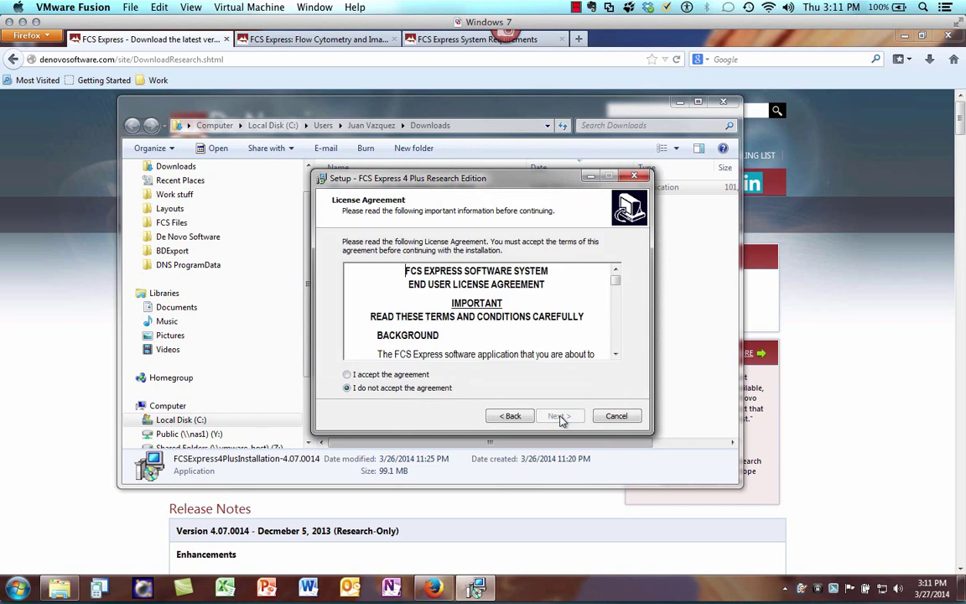
pyautogui.click(347, 374)
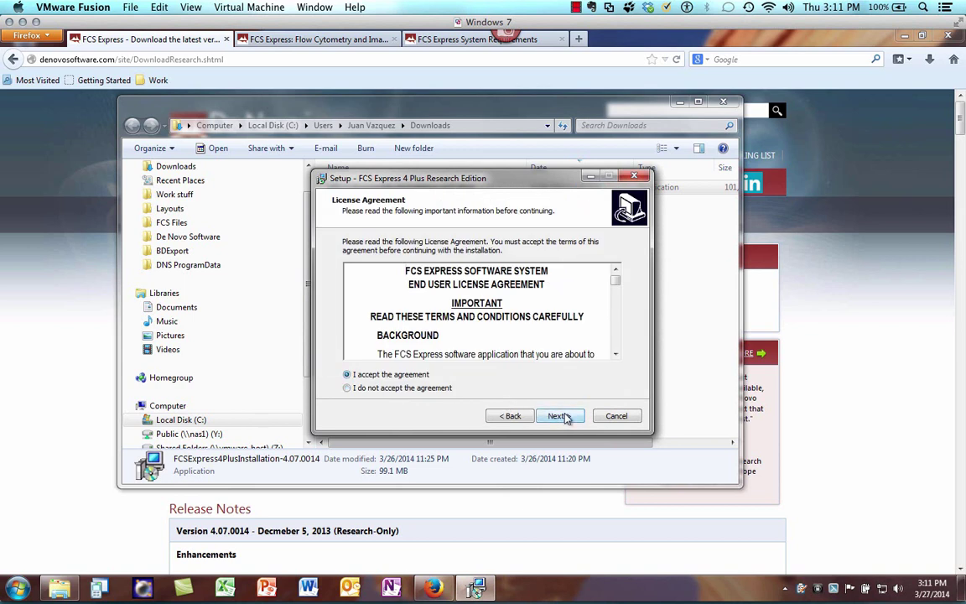
pyautogui.click(558, 416)
pyautogui.click(560, 416)
pyautogui.click(562, 417)
pyautogui.click(564, 416)
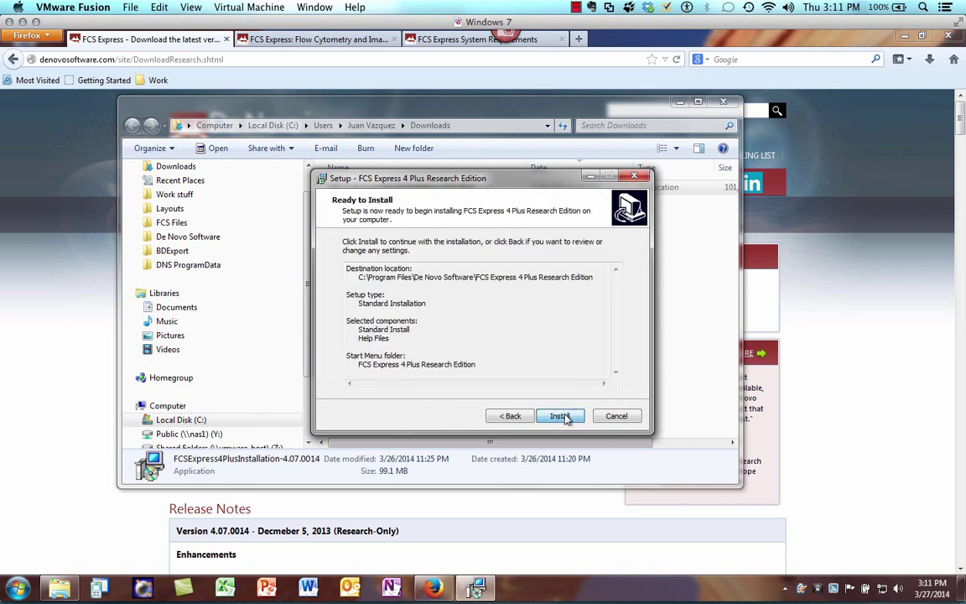
pyautogui.click(565, 417)
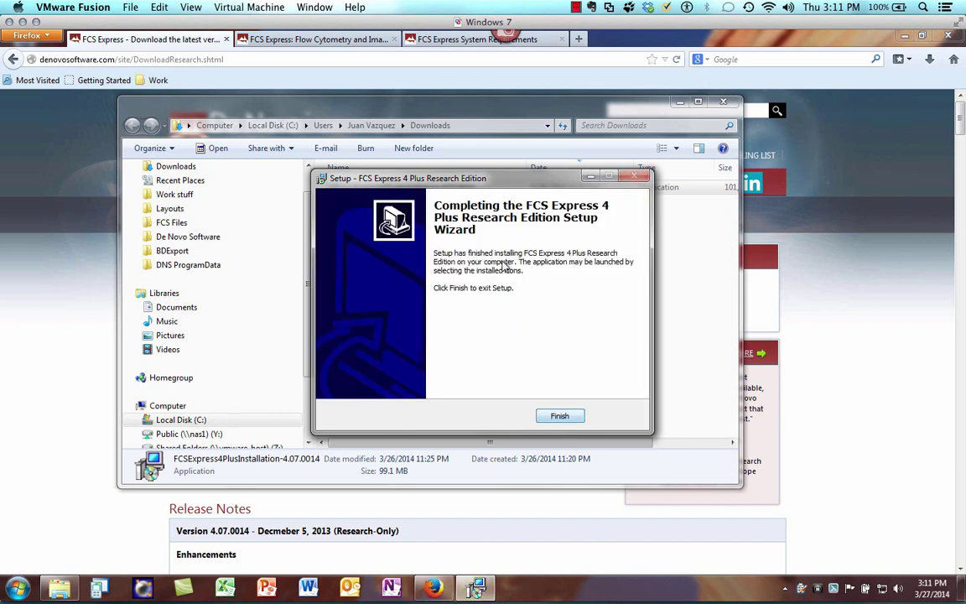
pyautogui.click(558, 417)
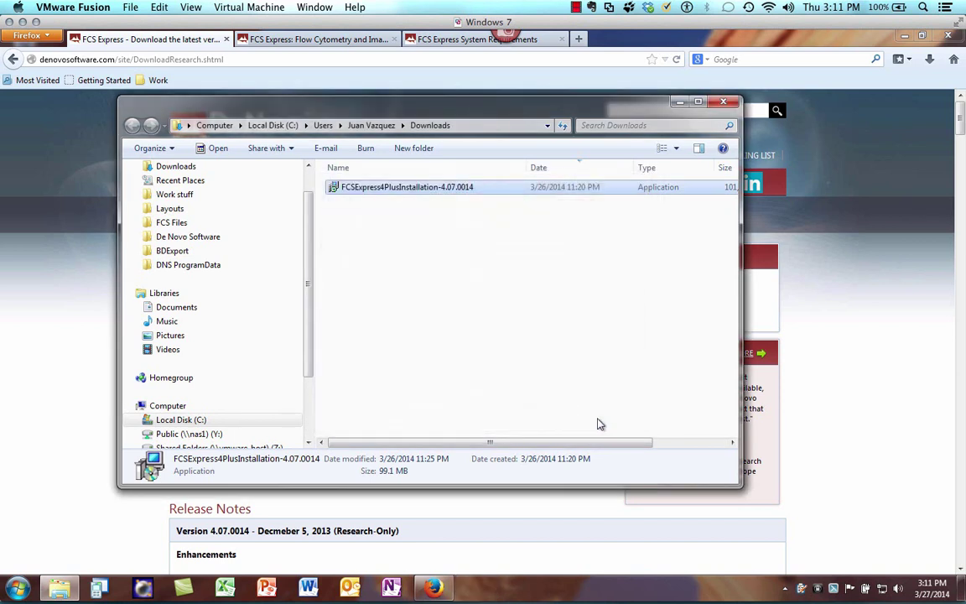
pyautogui.click(680, 102)
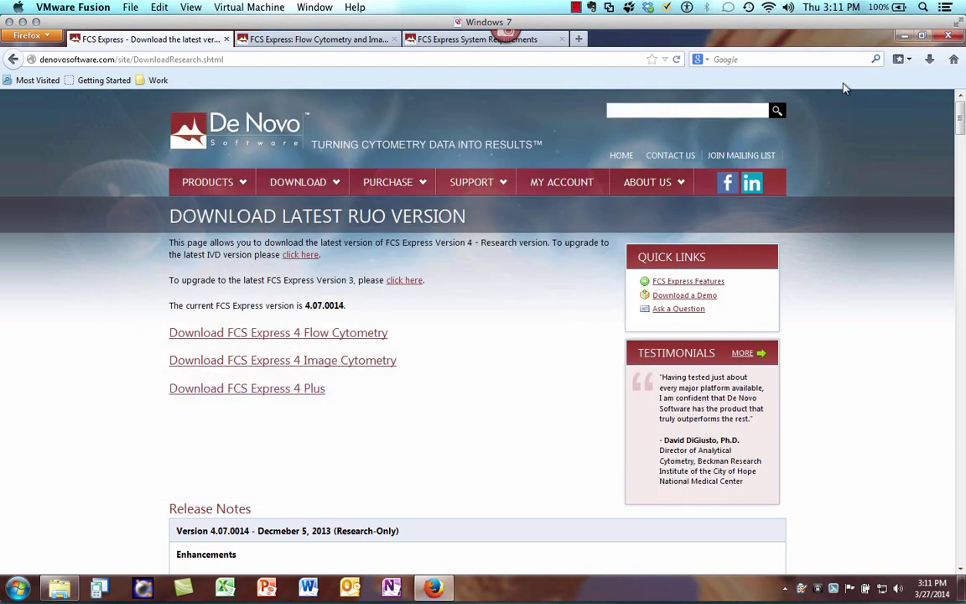
# - Minimize Firefox and launch FCS Express 4 Plus Research Edition from Start > All Programs
pyautogui.click(904, 36)
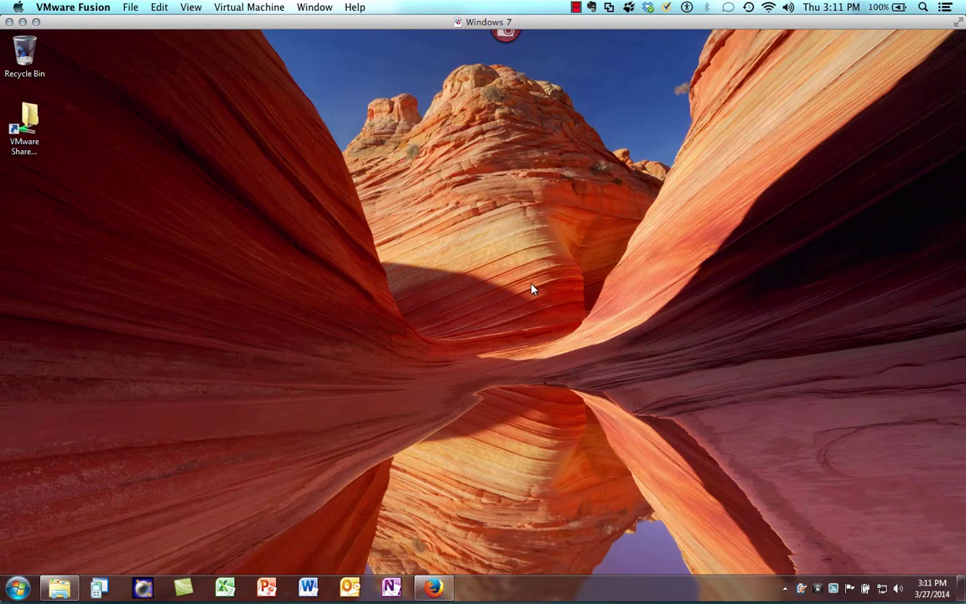
pyautogui.click(17, 586)
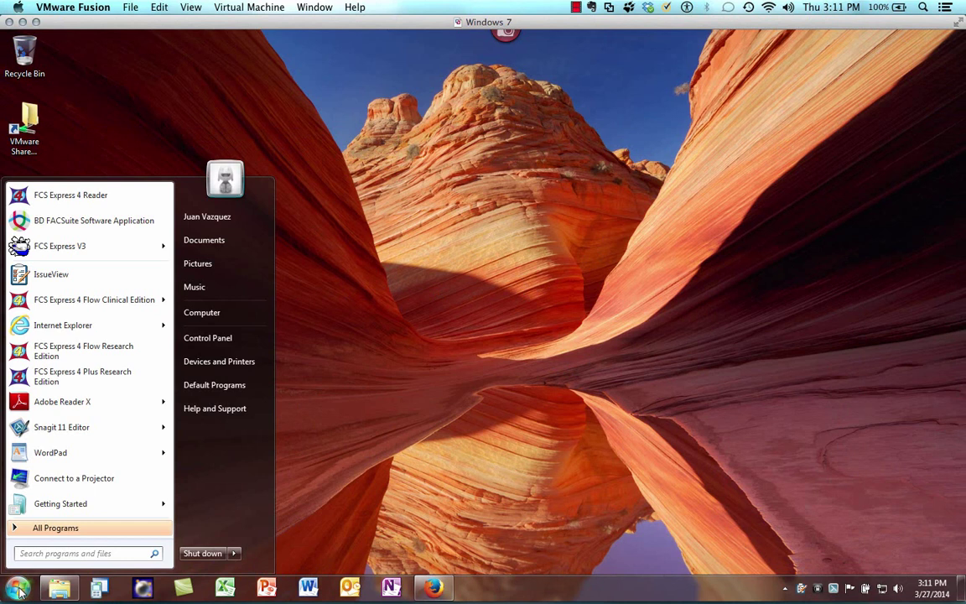
pyautogui.click(99, 526)
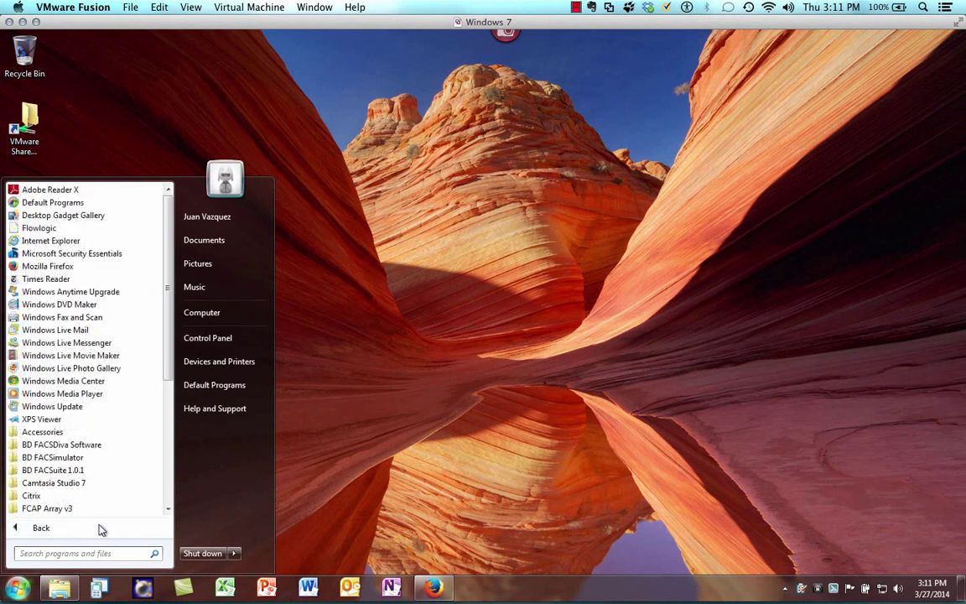
pyautogui.scroll(-4, 134, 446)
pyautogui.click(139, 419)
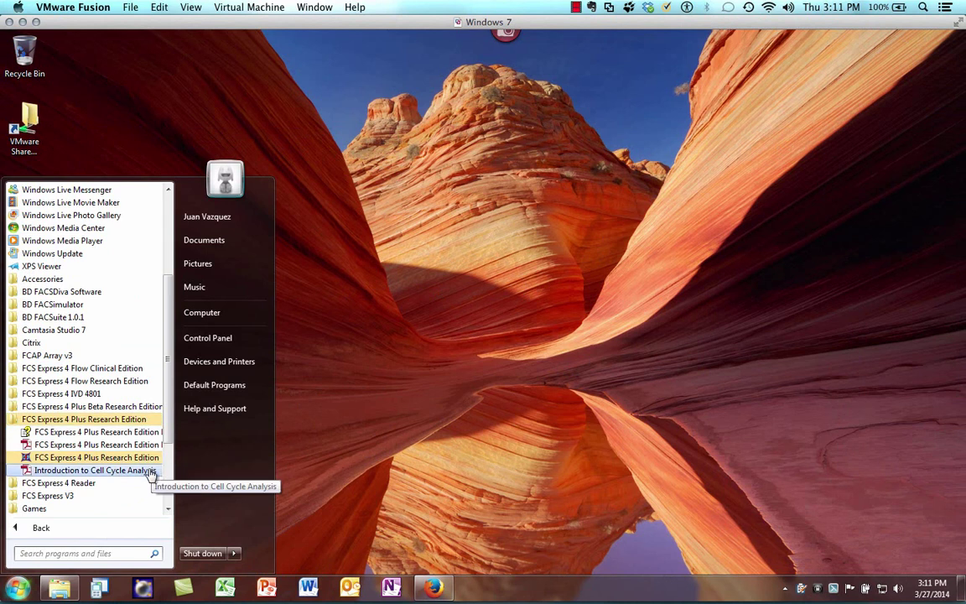
pyautogui.click(141, 458)
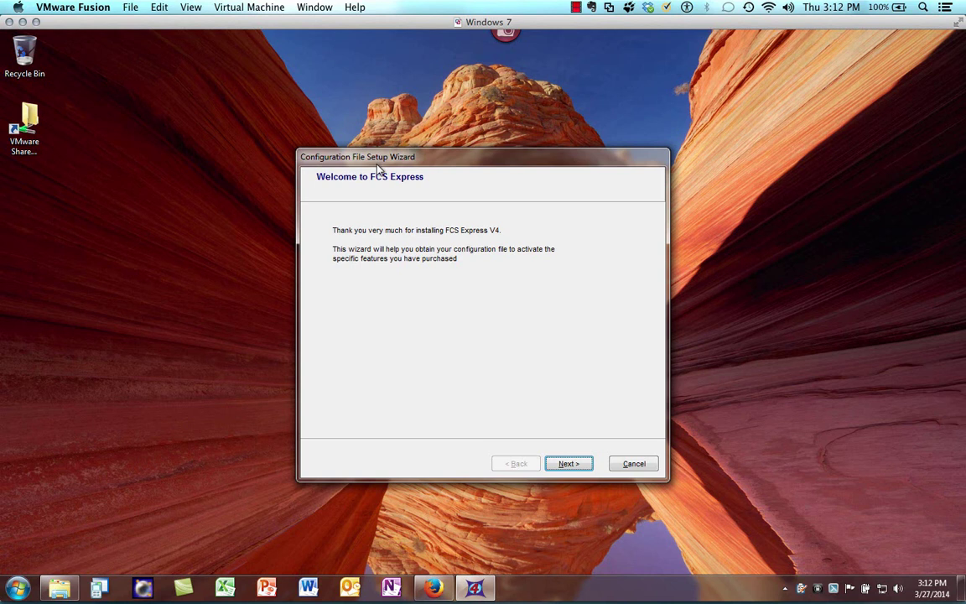
# - Sign in to the existing De Novo account with its e-mail address and password
pyautogui.click(570, 467)
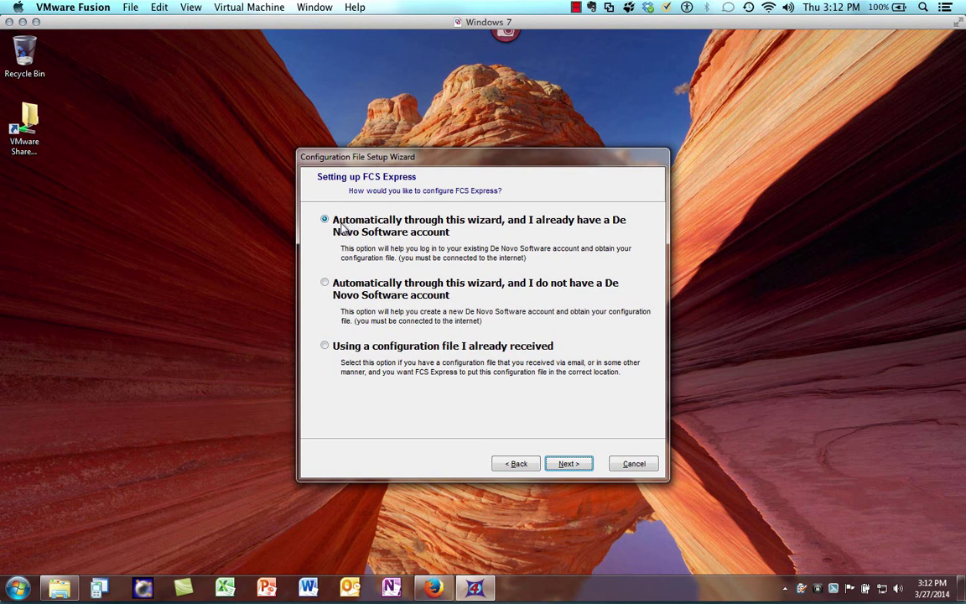
pyautogui.click(567, 462)
pyautogui.click(415, 333)
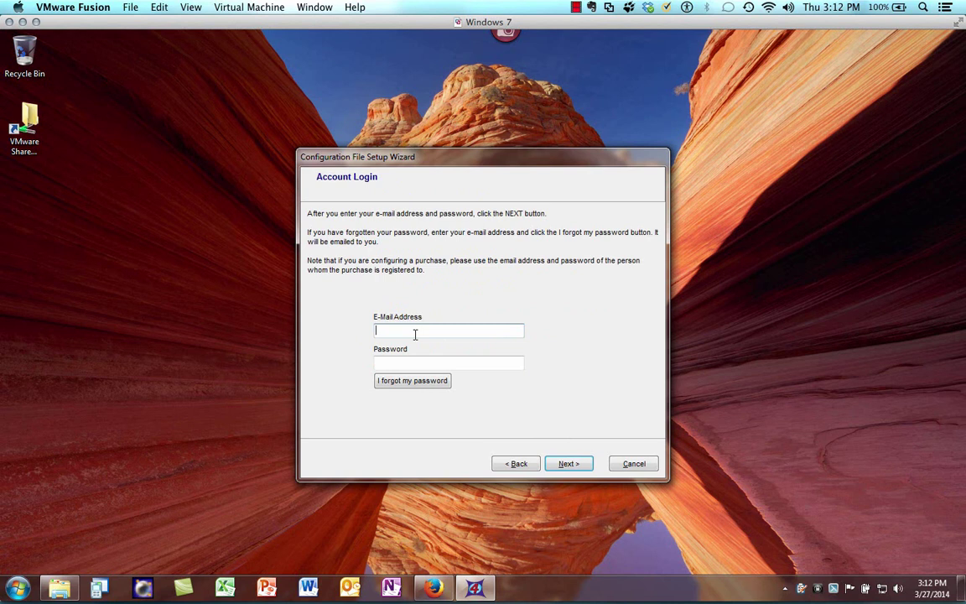
pyautogui.press('Tab')
pyautogui.write('************')
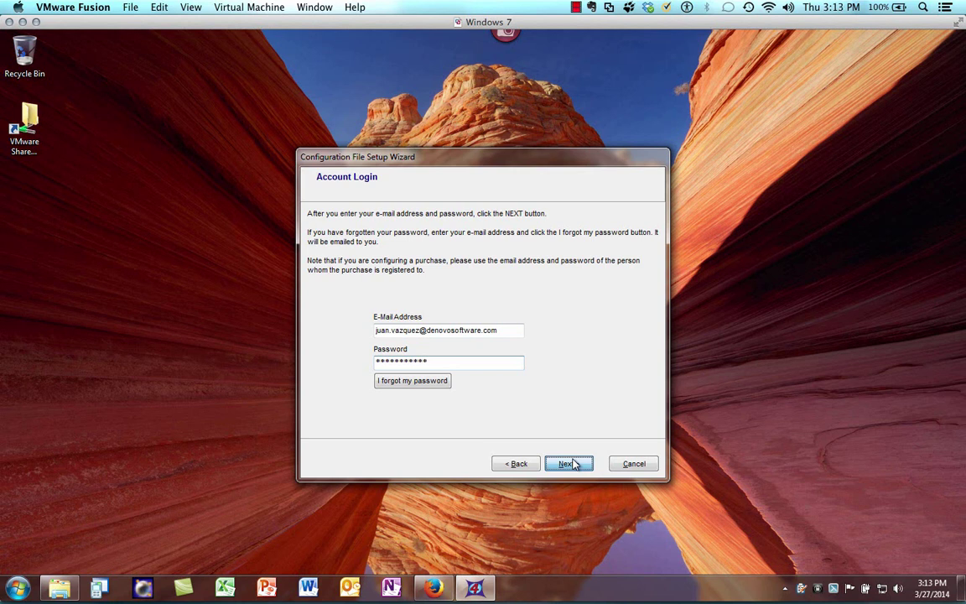
pyautogui.click(569, 463)
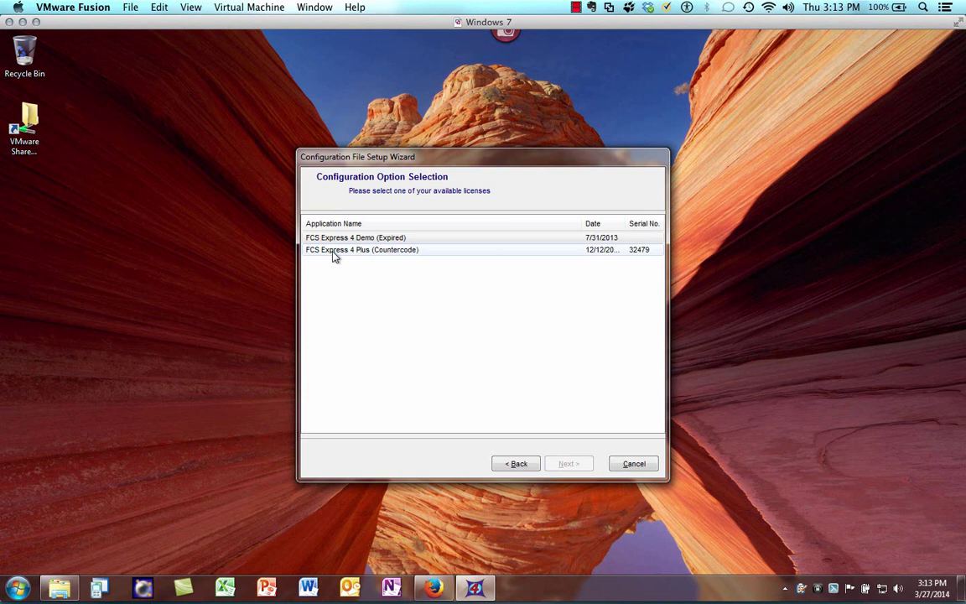
# - Select the FCS Express 4 Plus (Countercode) license and finish the configuration wizard
pyautogui.click(333, 254)
pyautogui.click(568, 464)
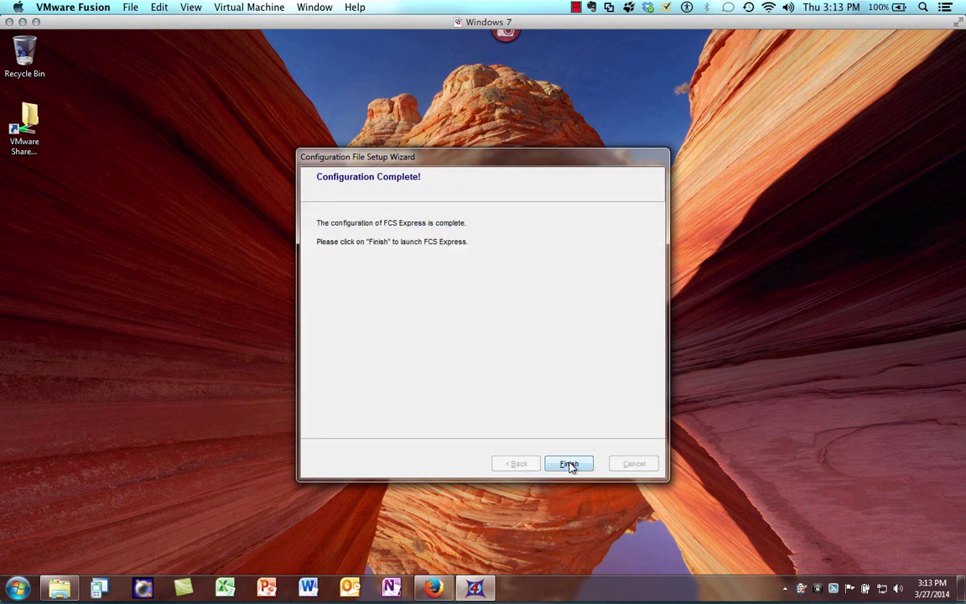
pyautogui.click(569, 463)
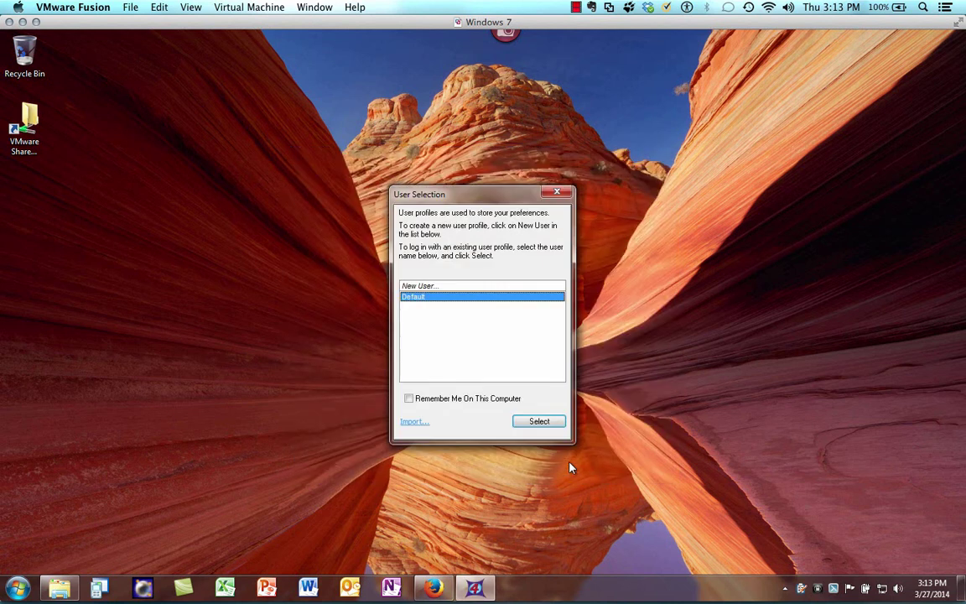
# - Add a New User with the user's full name, tick Remember Me On This Computer, and select it
pyautogui.doubleClick(422, 286)
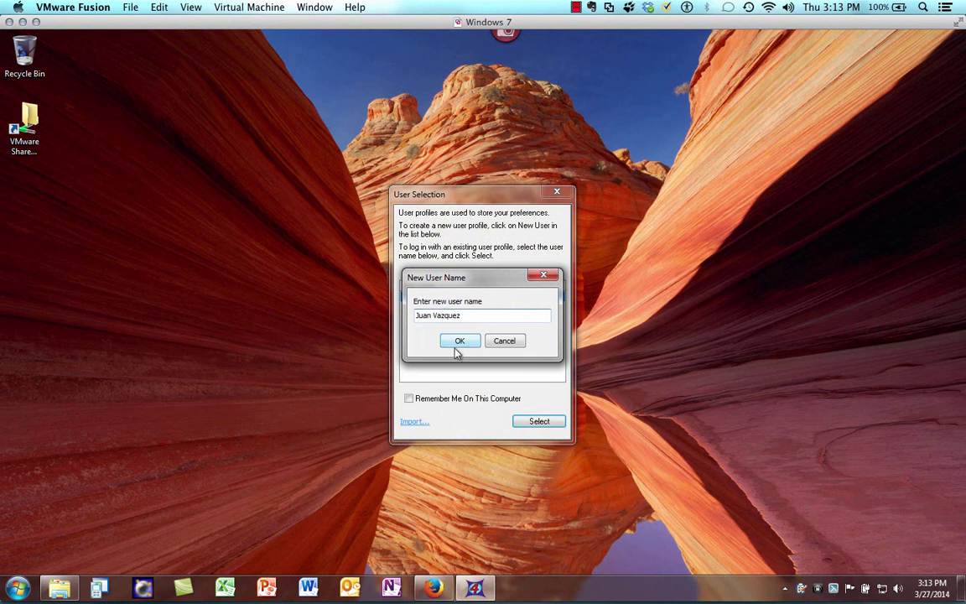
pyautogui.click(459, 341)
pyautogui.click(408, 398)
pyautogui.click(539, 421)
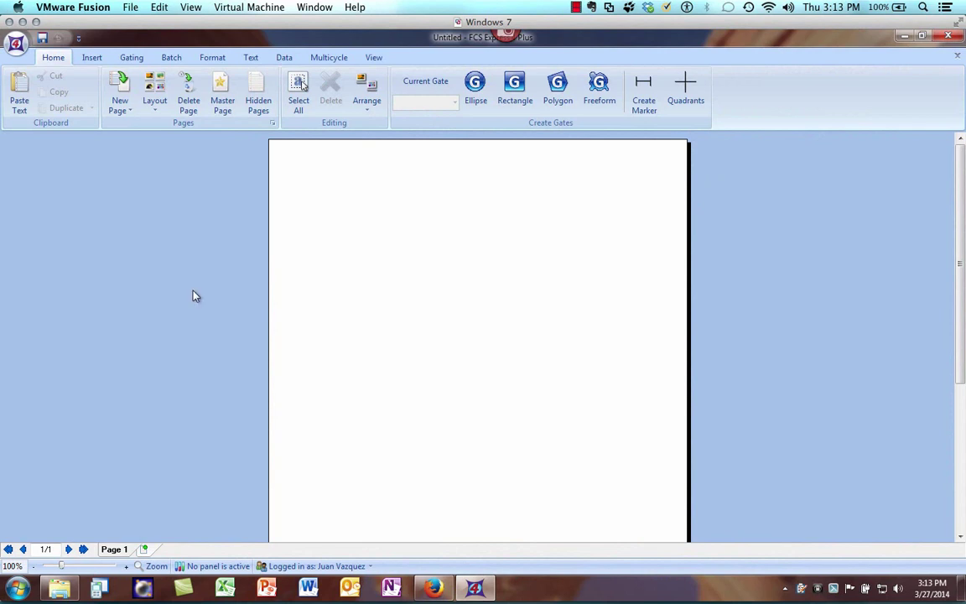
# - Open the 42700 analysis layout from Shared Folders > De Novo > Layouts
pyautogui.click(16, 43)
pyautogui.click(49, 113)
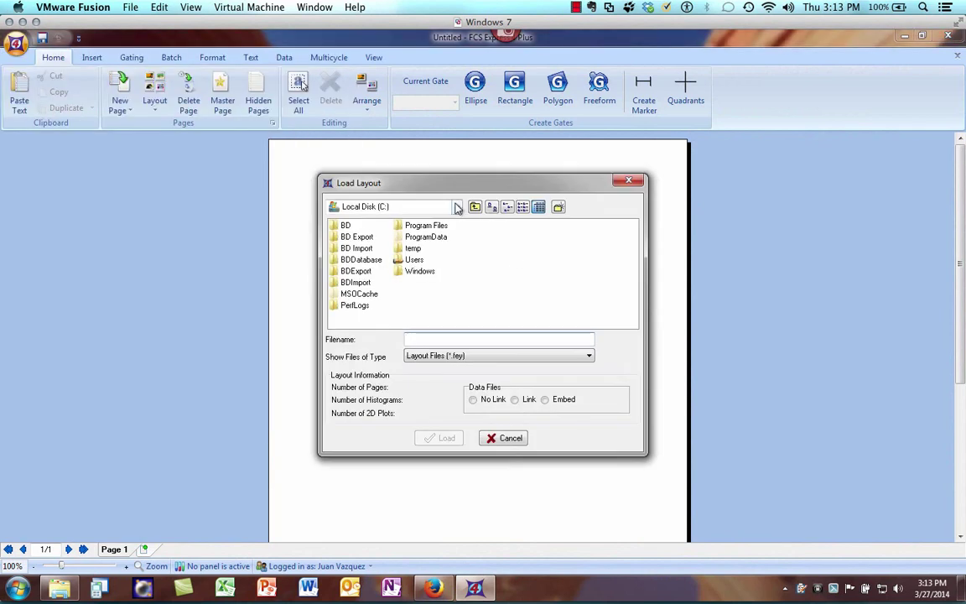
pyautogui.click(456, 207)
pyautogui.click(400, 327)
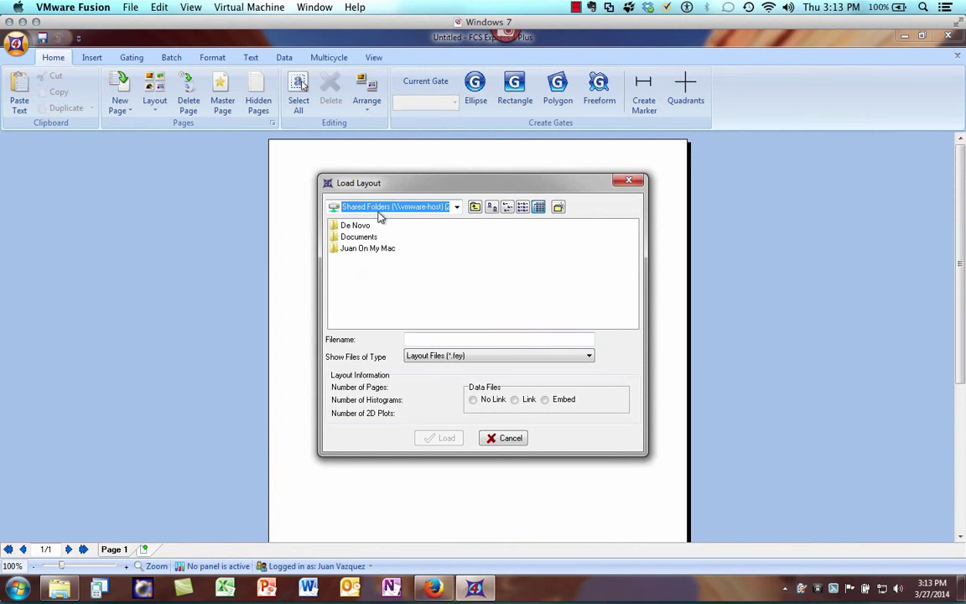
pyautogui.doubleClick(352, 226)
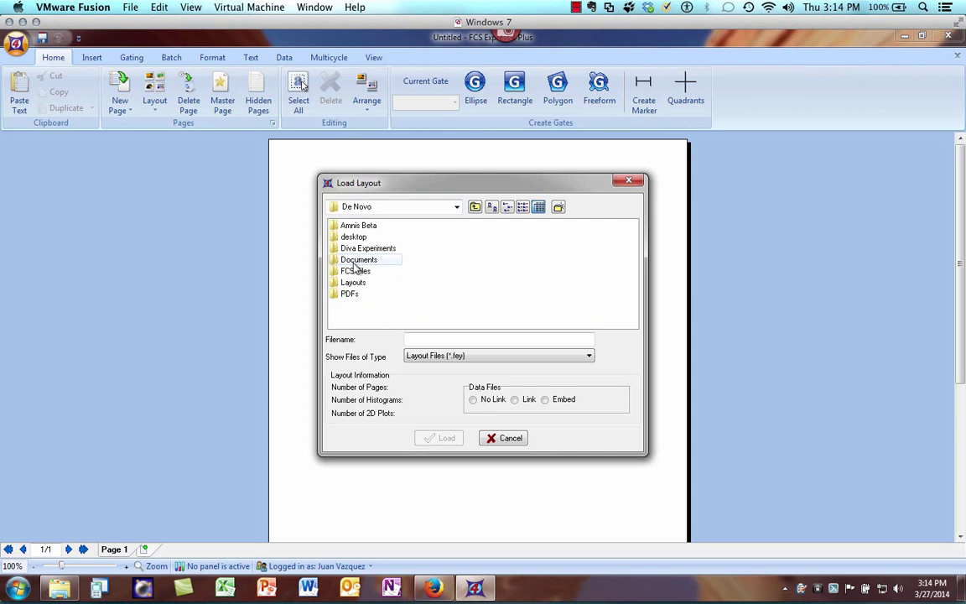
pyautogui.doubleClick(353, 282)
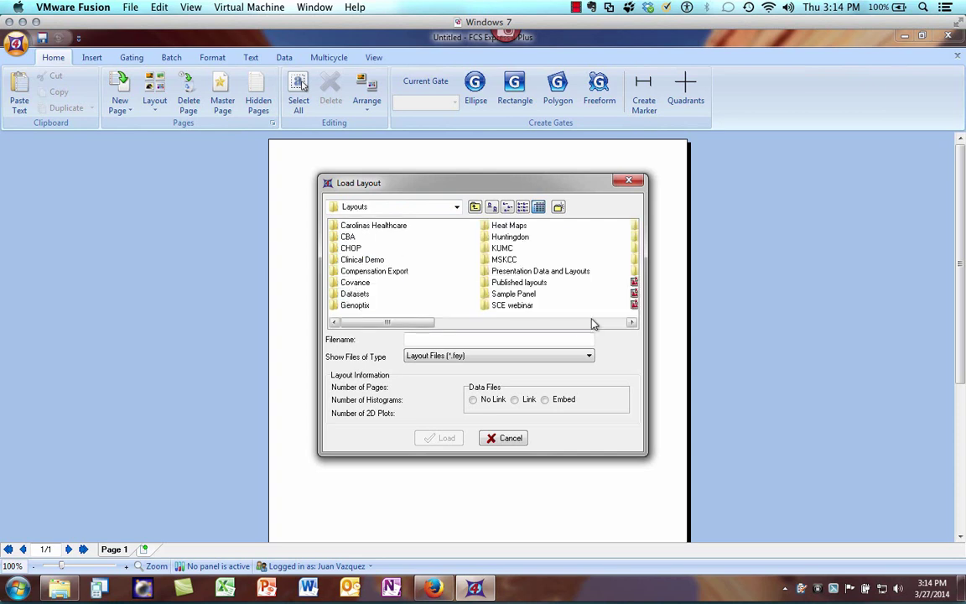
pyautogui.scroll(-5, 528, 294)
pyautogui.click(364, 283)
pyautogui.doubleClick(367, 284)
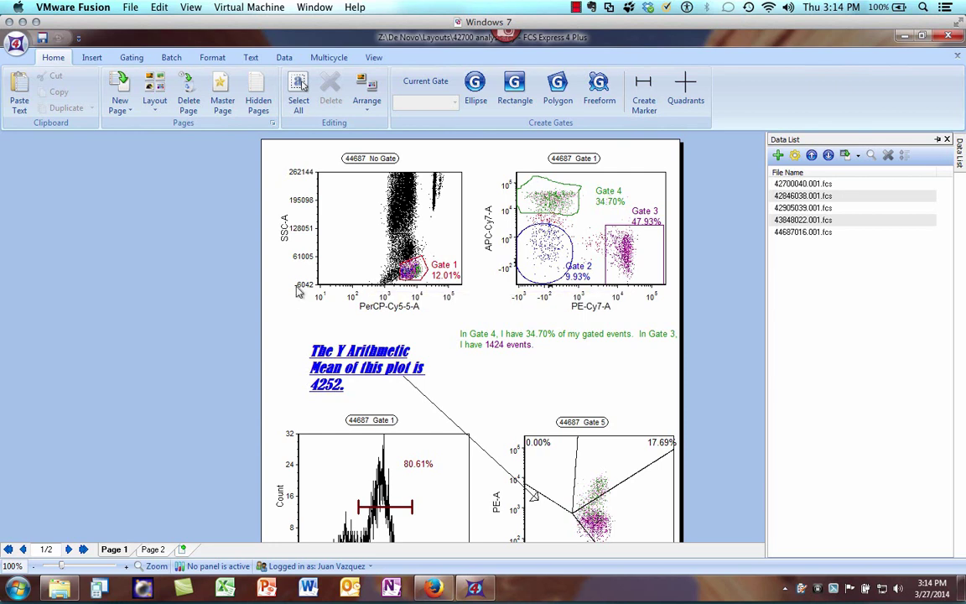
# - Save the layout as PowerPoint presentation 'demo' on the Desktop, set to open after saving
pyautogui.click(17, 42)
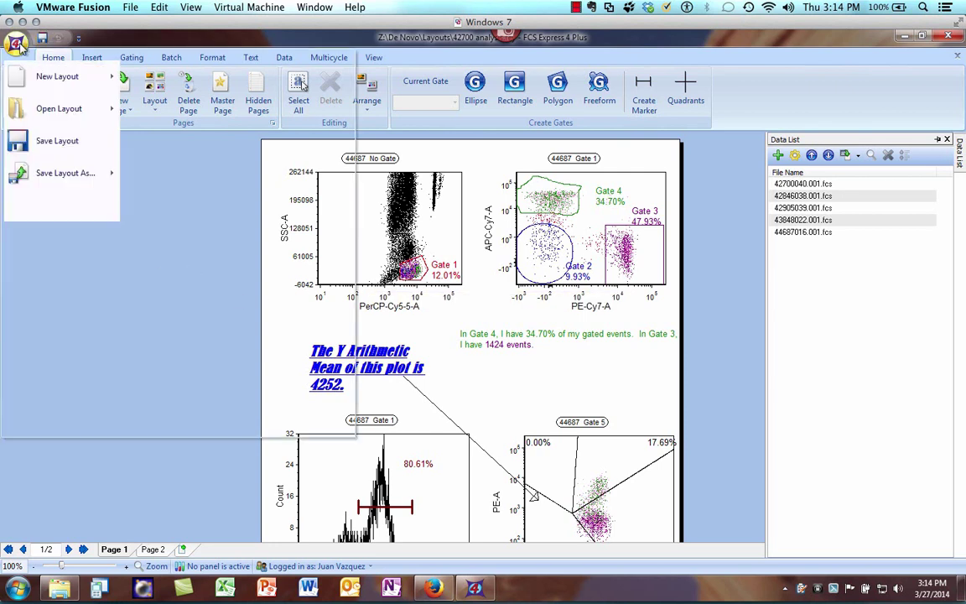
pyautogui.moveTo(42, 163)
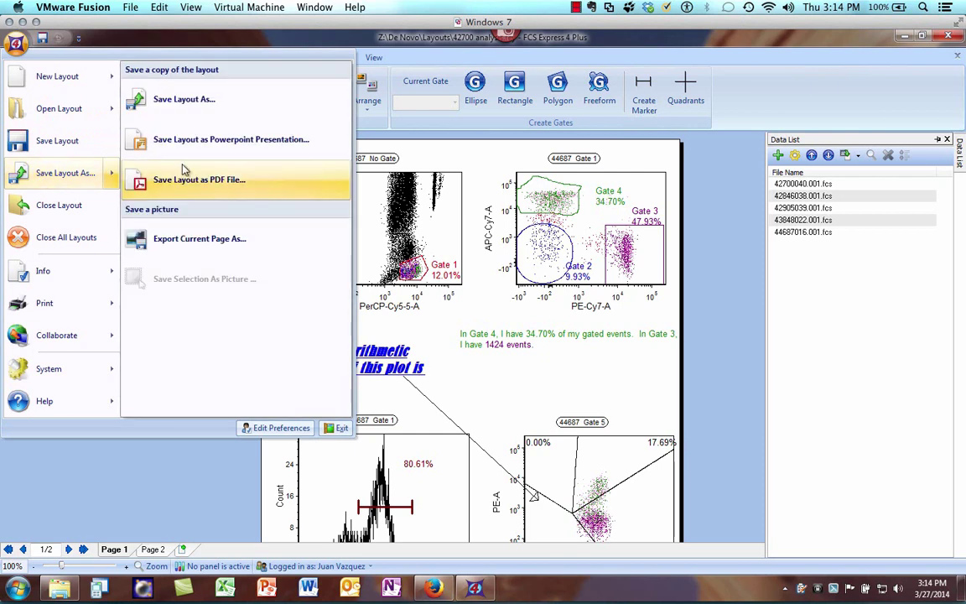
pyautogui.click(207, 141)
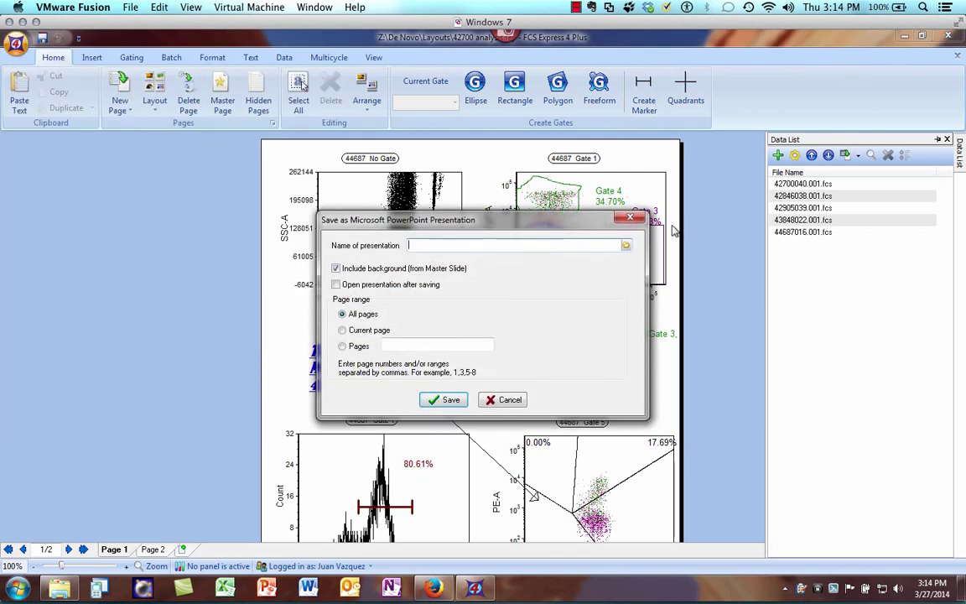
pyautogui.click(626, 245)
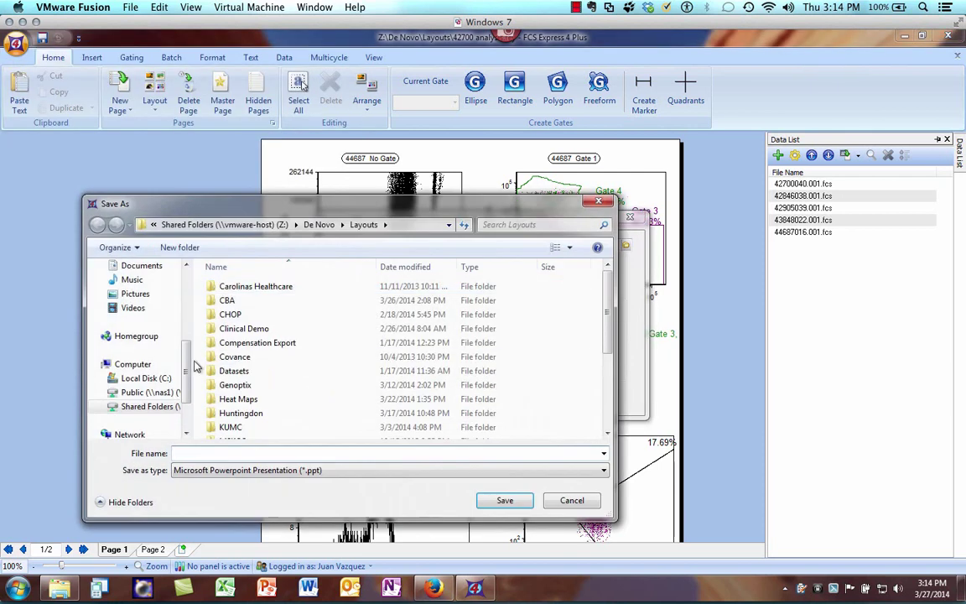
pyautogui.scroll(5, 189, 373)
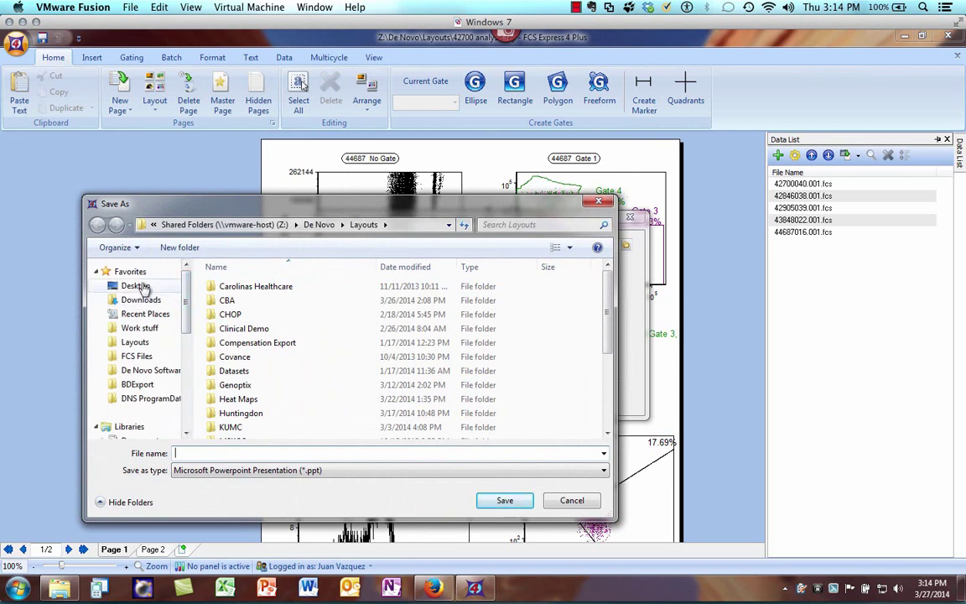
pyautogui.click(134, 285)
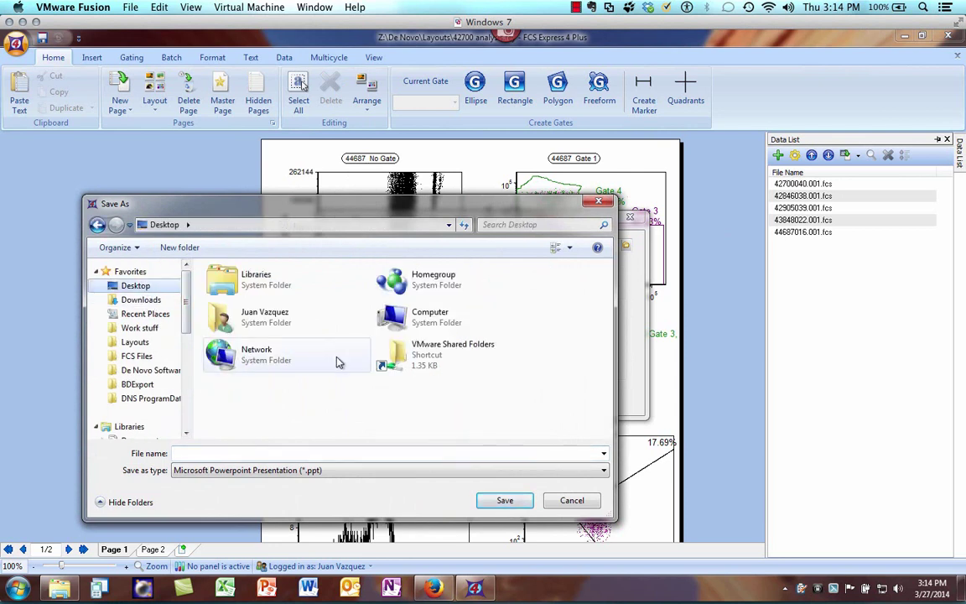
pyautogui.click(399, 452)
pyautogui.write('demo')
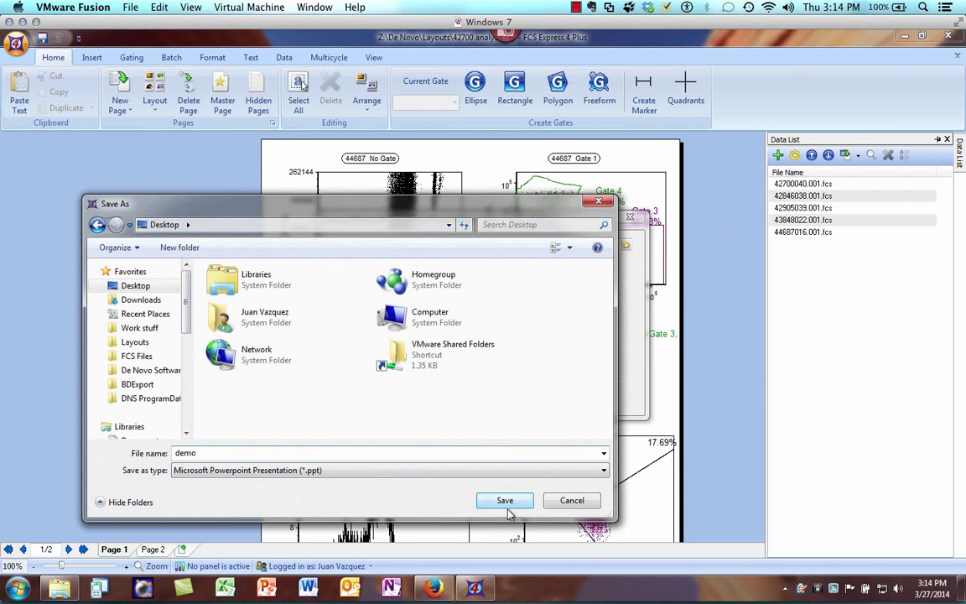
pyautogui.click(506, 501)
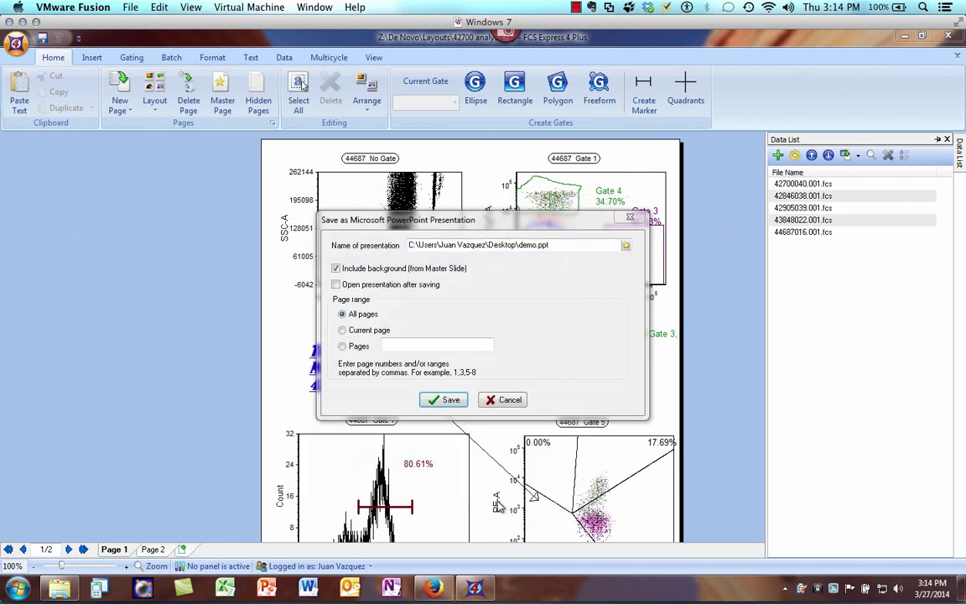
pyautogui.click(335, 285)
pyautogui.click(449, 399)
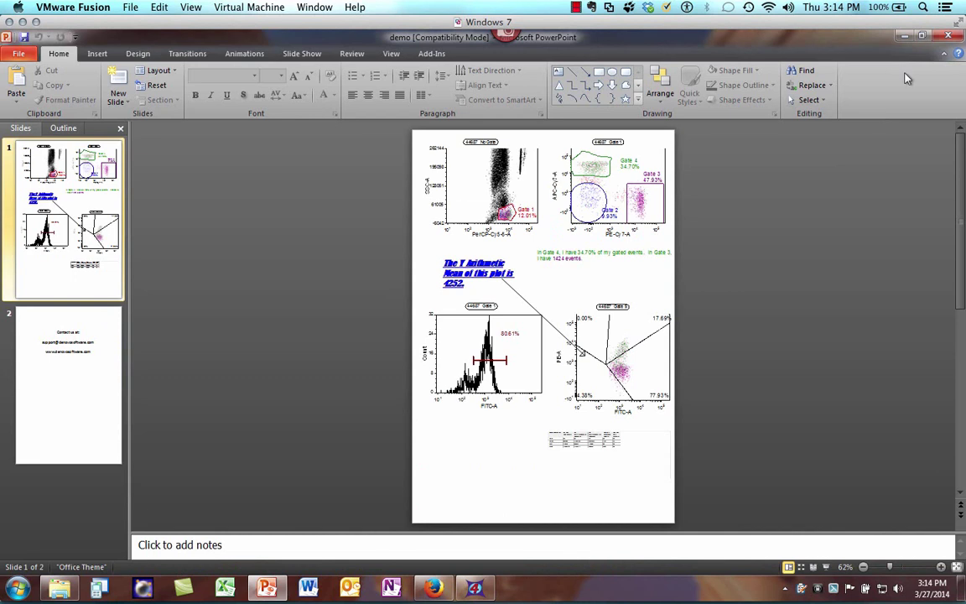
# - Close PowerPoint, minimize FCS Express, and bring Firefox back to the front
pyautogui.click(905, 36)
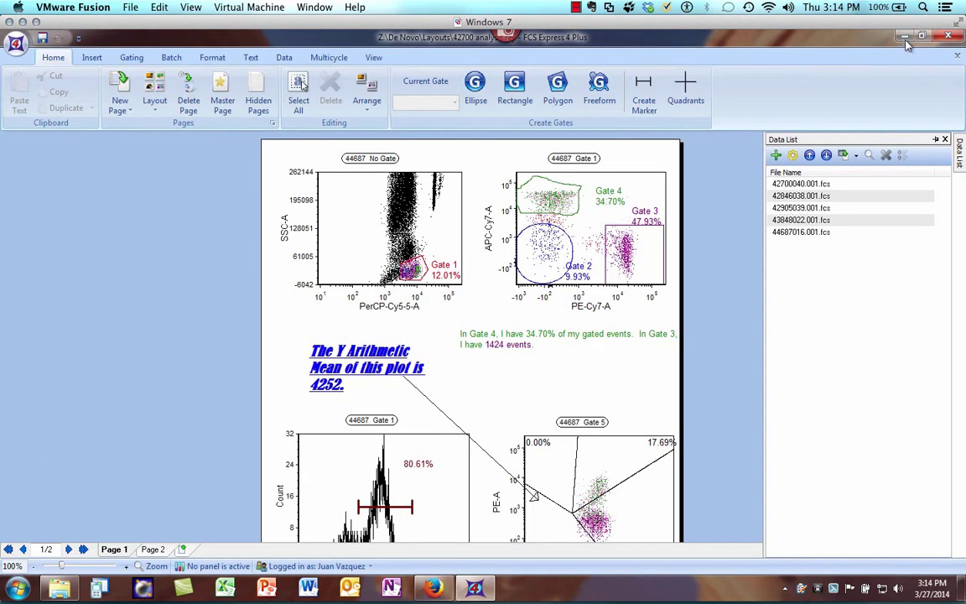
pyautogui.click(904, 36)
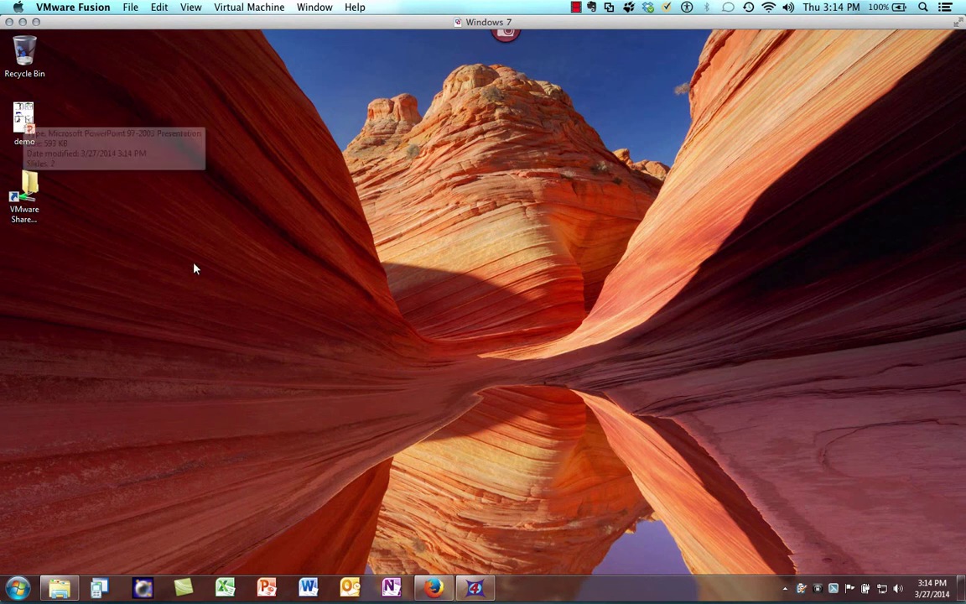
pyautogui.click(434, 589)
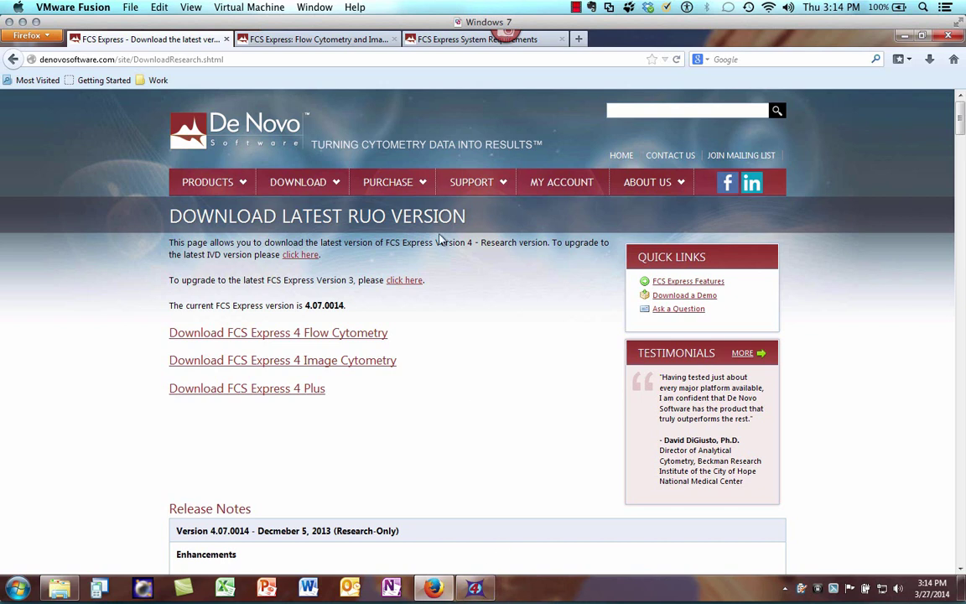
# - Scroll through the Recorded Webinars list on the second tab, then minimize Firefox
pyautogui.click(309, 39)
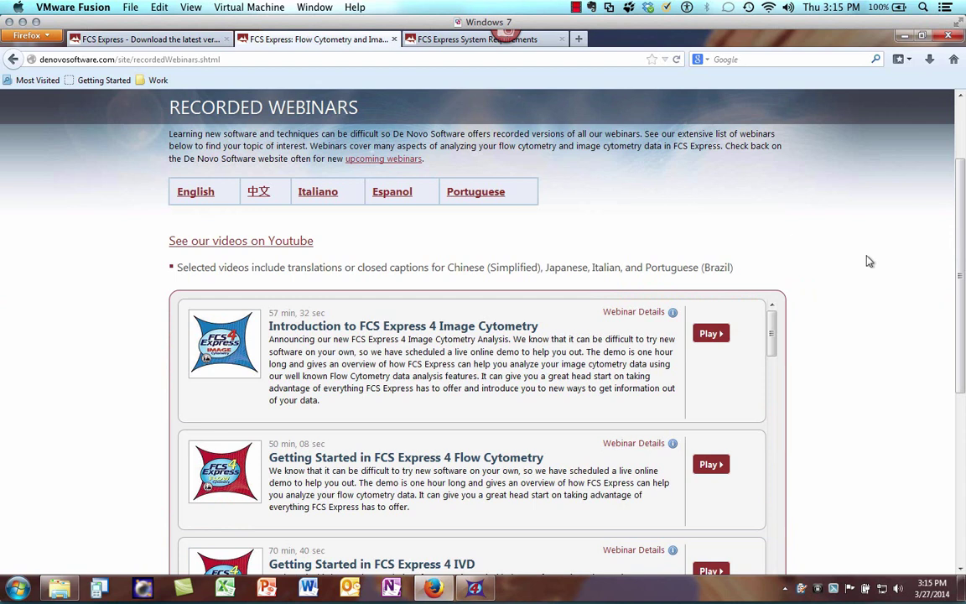
pyautogui.scroll(-5, 867, 260)
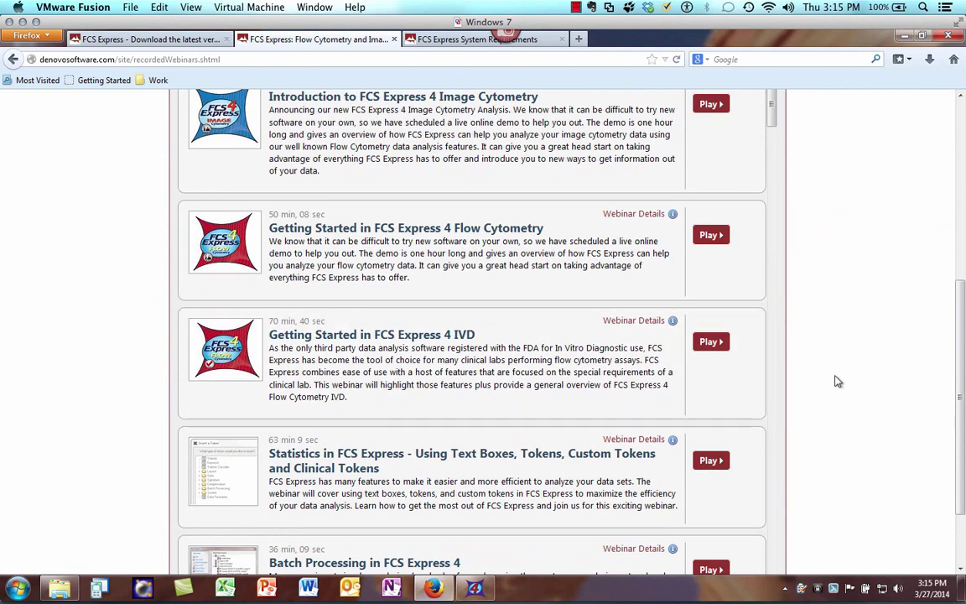
pyautogui.scroll(-2, 835, 380)
pyautogui.scroll(-3, 599, 423)
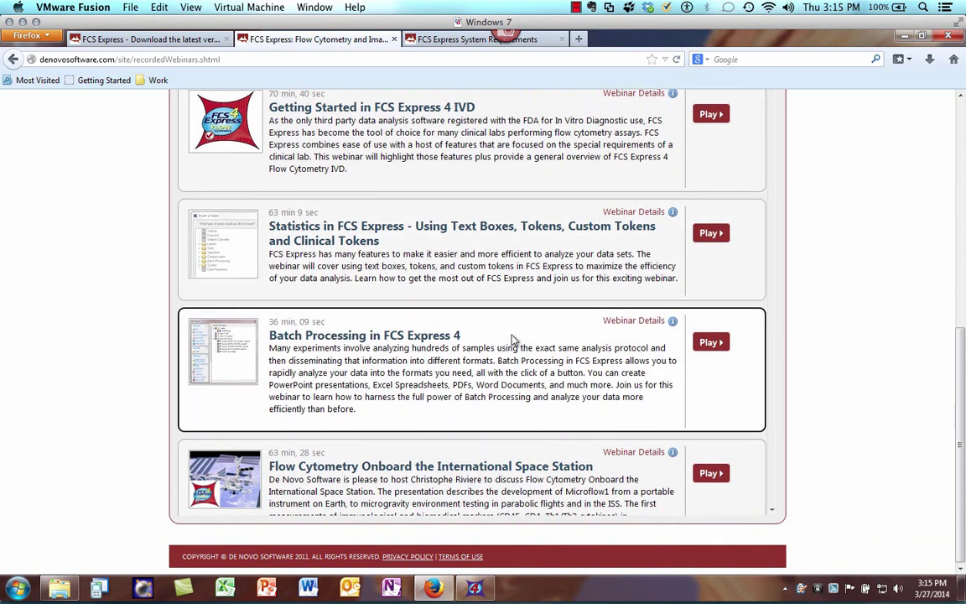
pyautogui.scroll(10, 818, 410)
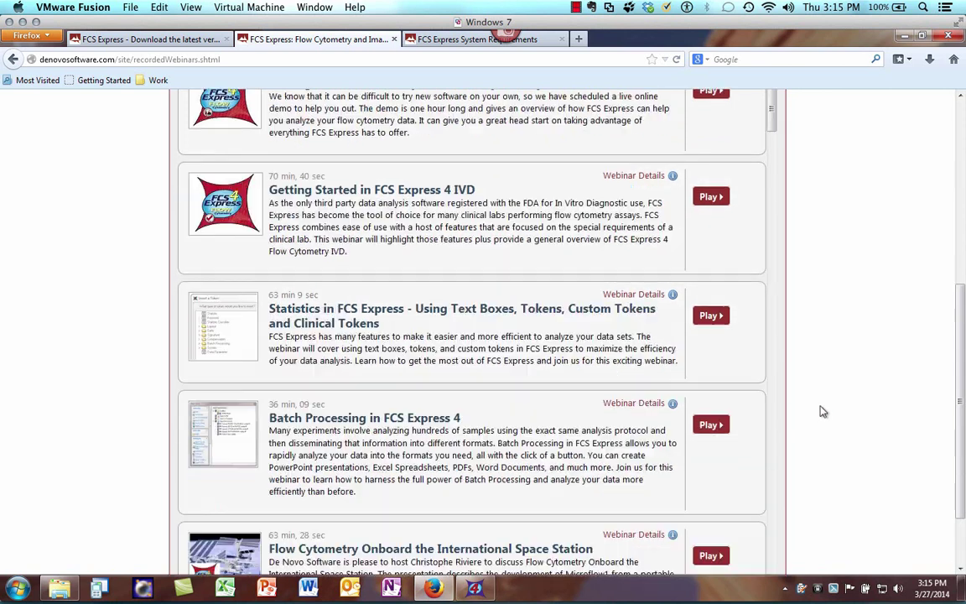
pyautogui.click(904, 35)
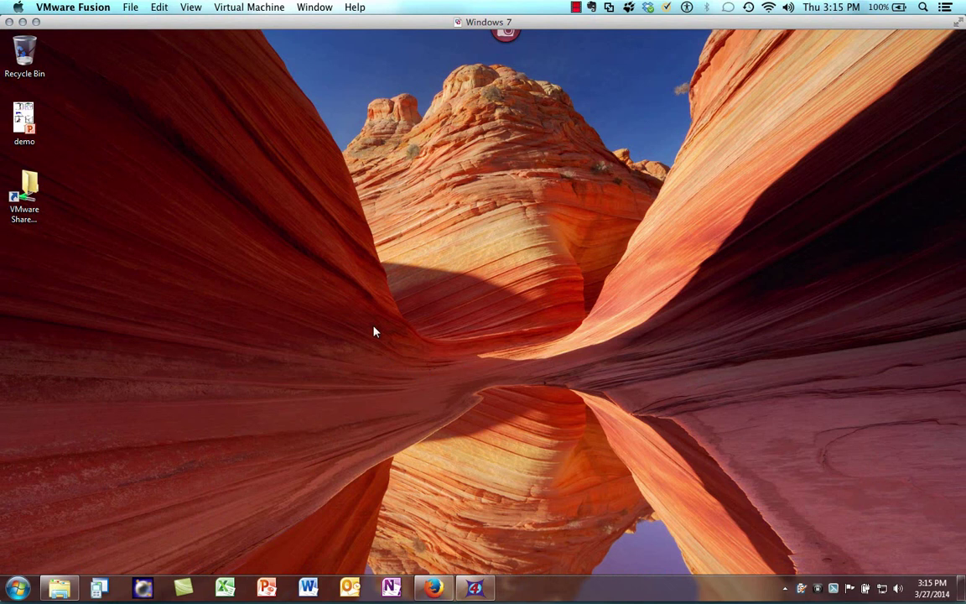
pyautogui.click(243, 6)
# - Check the Windows 7 VM's Sharing settings, then bring the Windows desktop back to the front
pyautogui.click(284, 112)
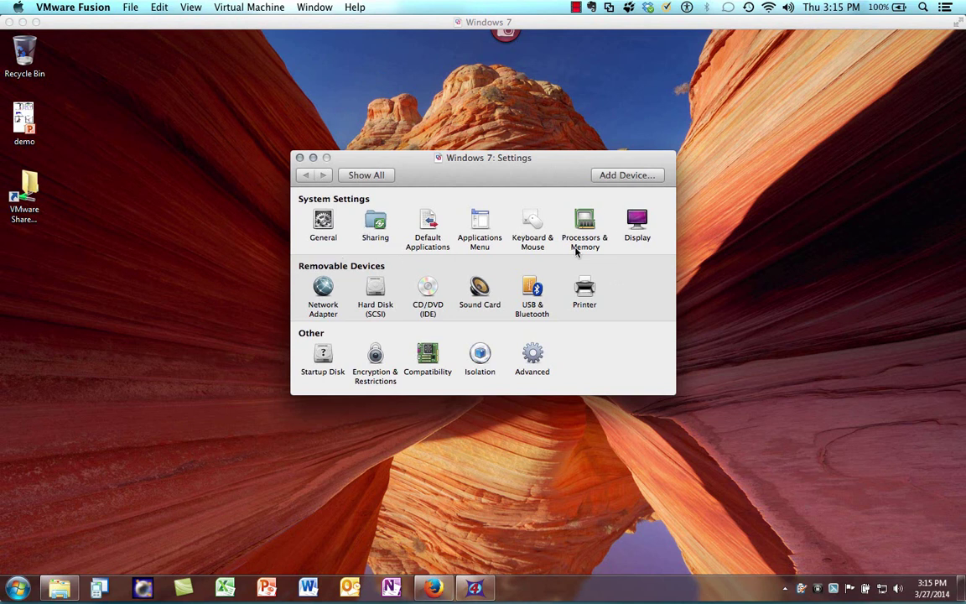
pyautogui.click(375, 220)
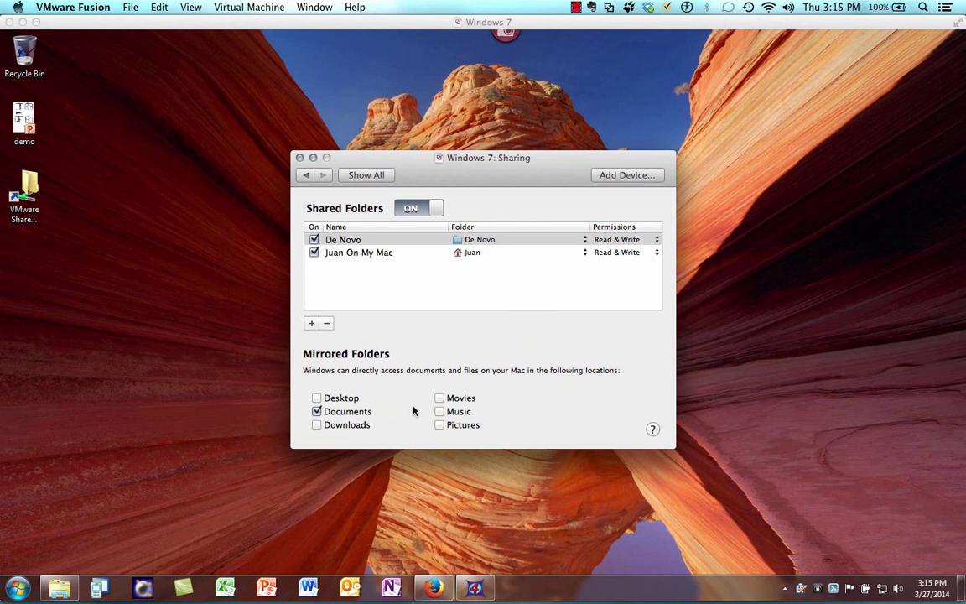
pyautogui.click(63, 591)
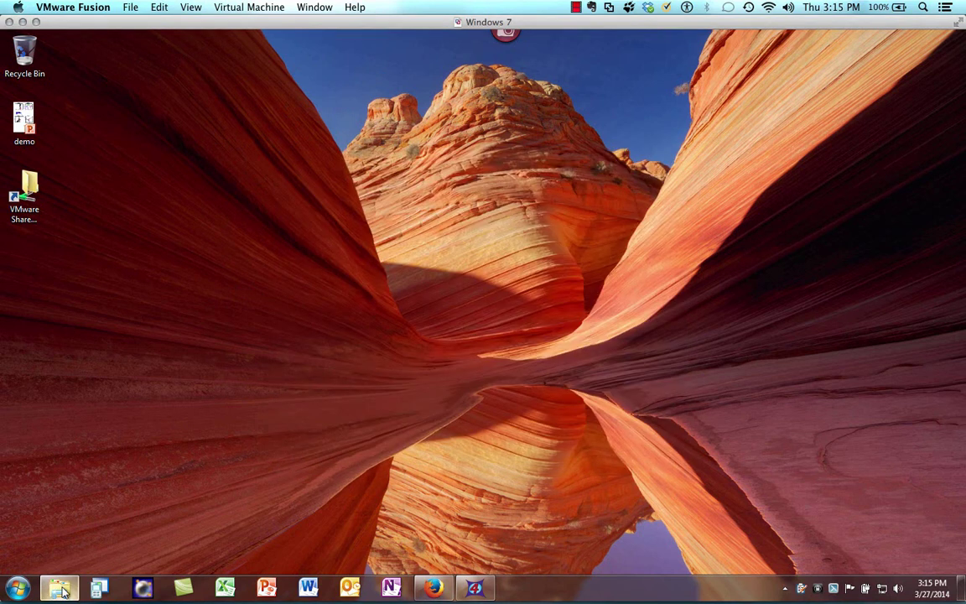
# - Browse the Shared Folders (\\vmware-host) (Z:) drive in Explorer to see De Novo, then close it
pyautogui.click(63, 591)
pyautogui.moveTo(306, 288); pyautogui.dragTo(307, 329)
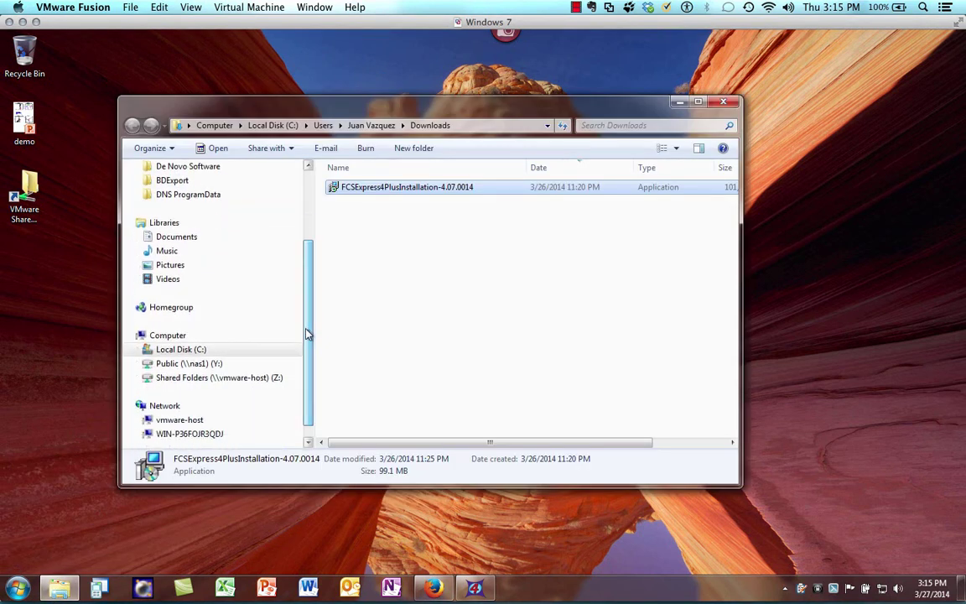
pyautogui.click(160, 379)
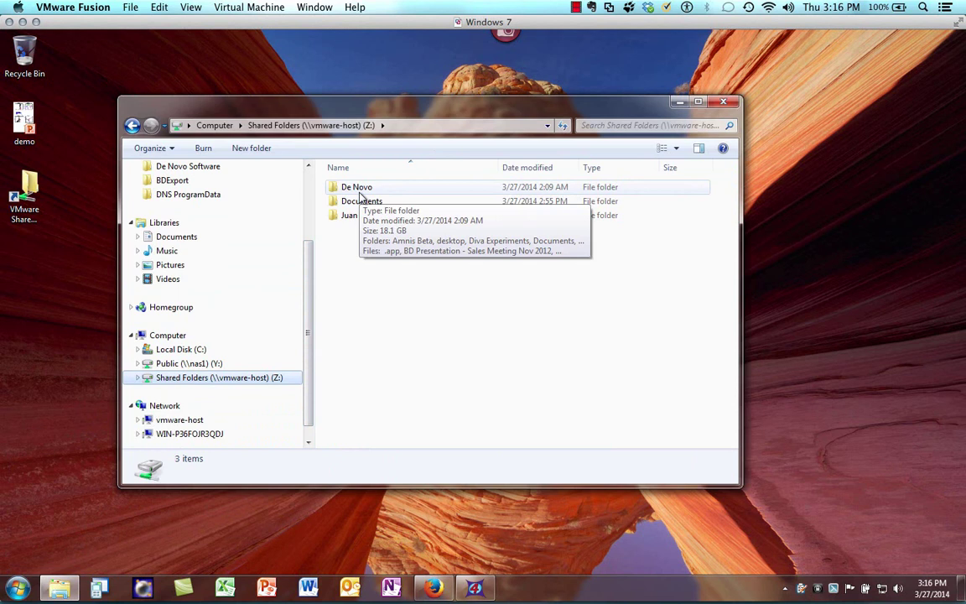
pyautogui.click(680, 101)
# - Review the VM's shared folders (De Novo Read & Write, only Documents mirrored) without adding one
pyautogui.click(238, 7)
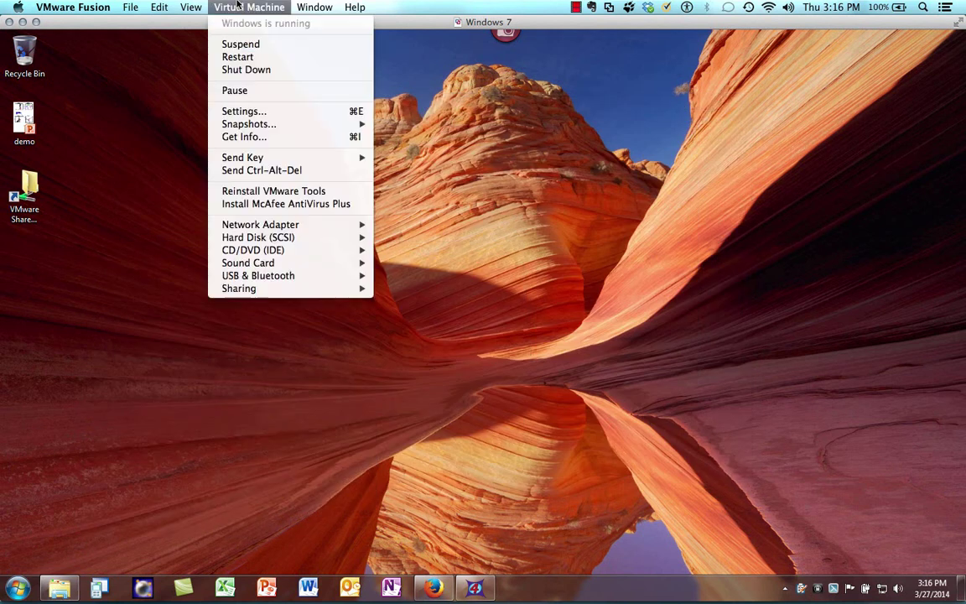
pyautogui.click(243, 110)
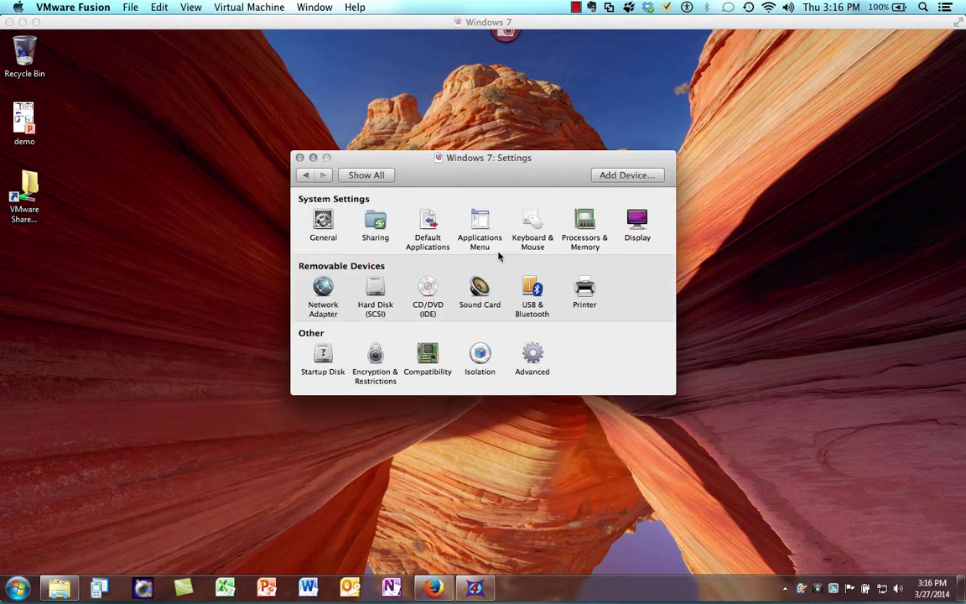
pyautogui.click(374, 220)
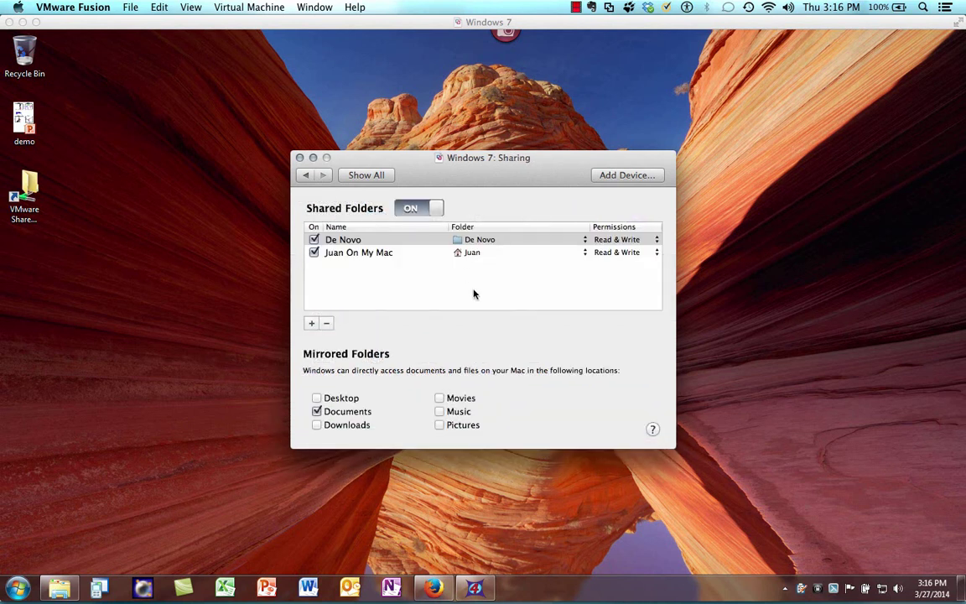
pyautogui.click(311, 324)
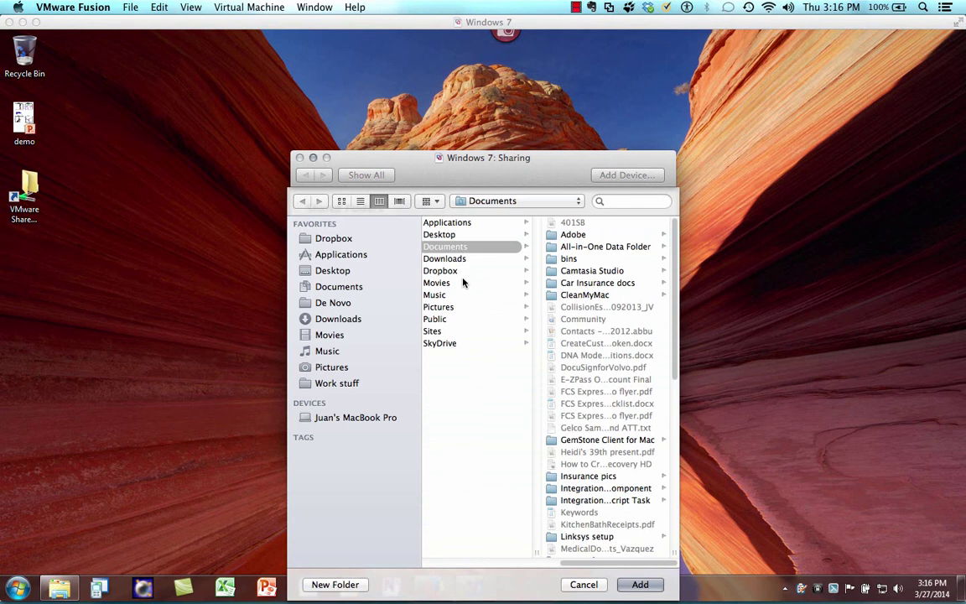
pyautogui.click(583, 584)
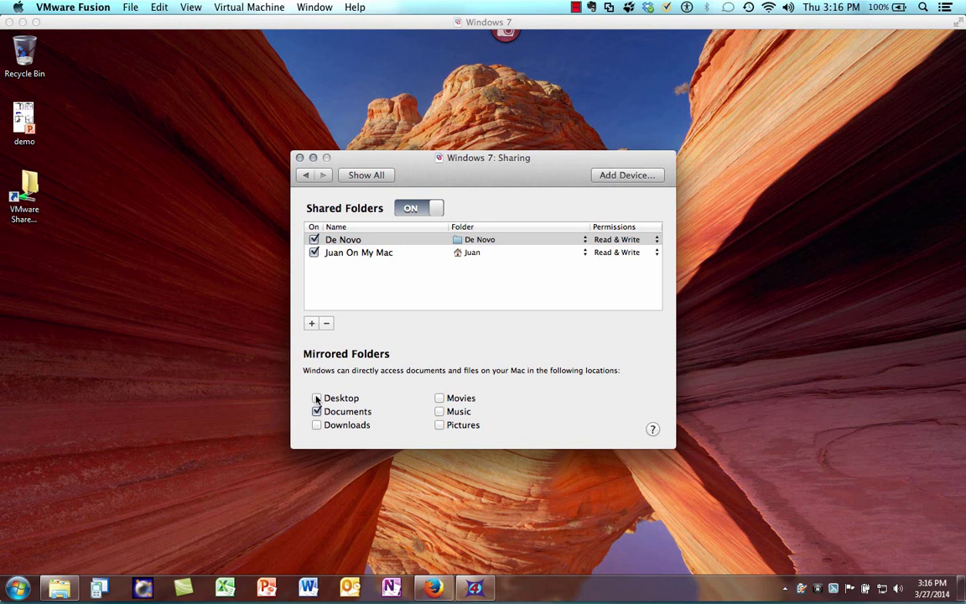
pyautogui.click(366, 174)
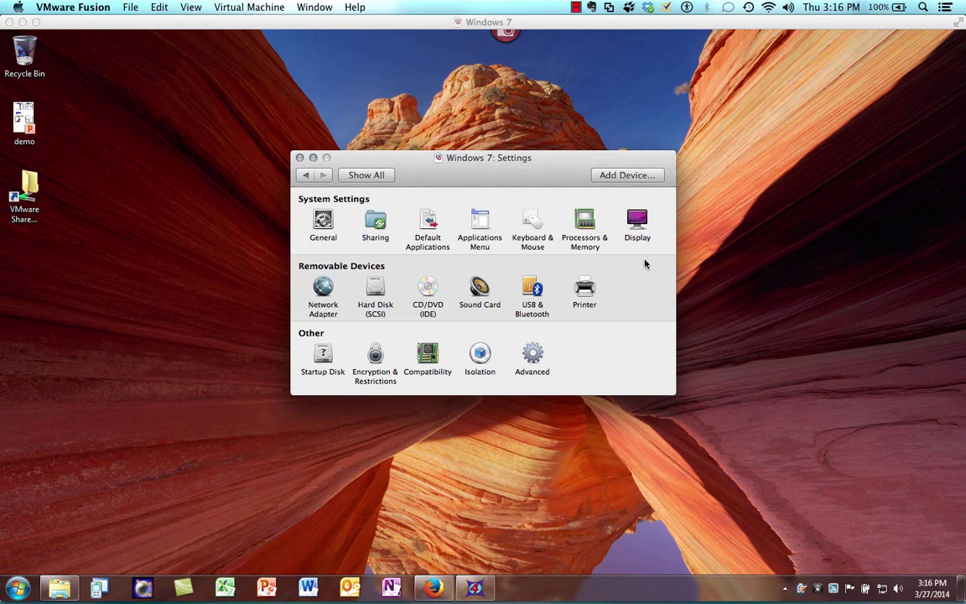
# - Confirm the VM has 4 processor cores and 4000 MB memory, then close the settings
pyautogui.click(587, 220)
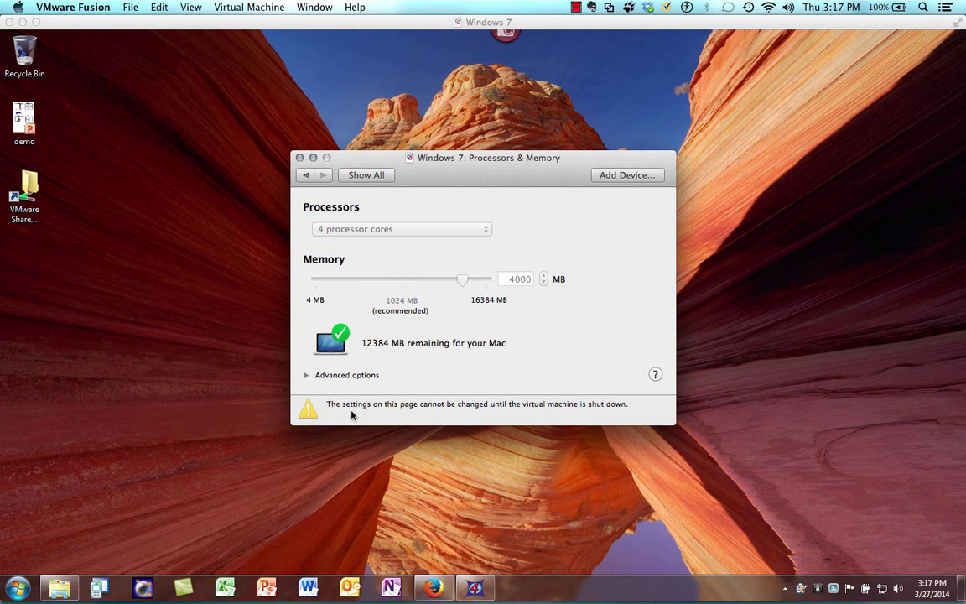
pyautogui.click(277, 9)
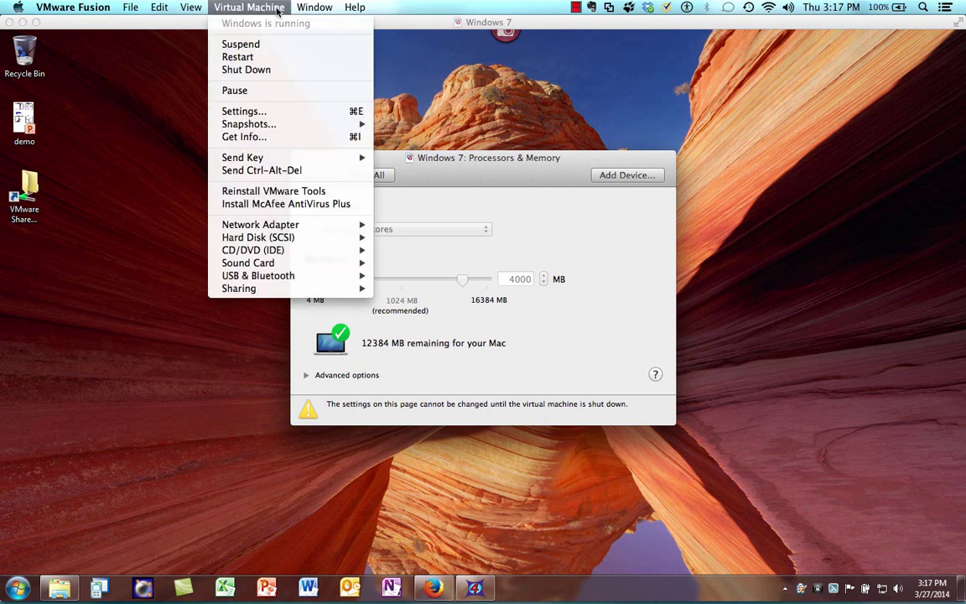
pyautogui.click(284, 72)
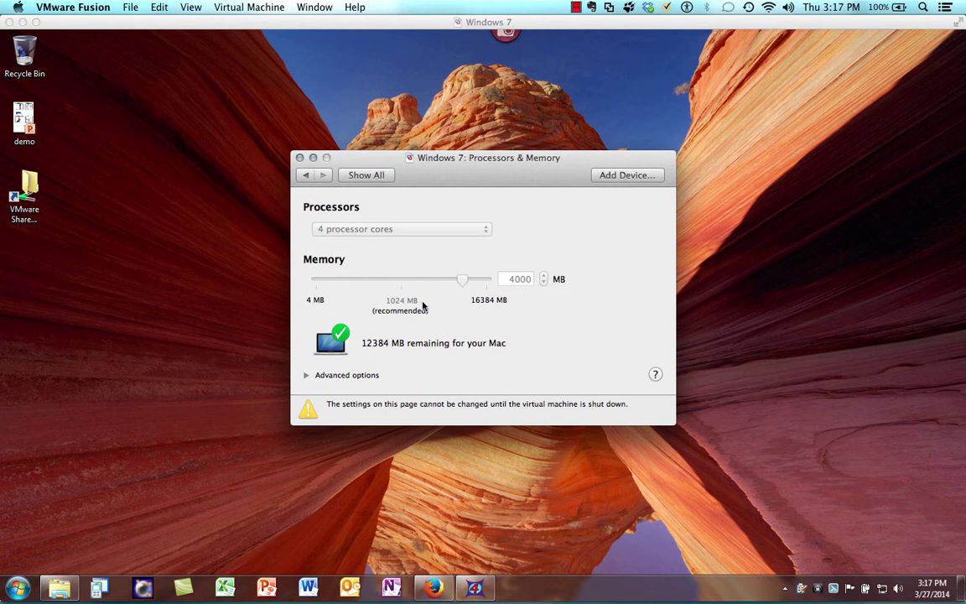
pyautogui.click(300, 158)
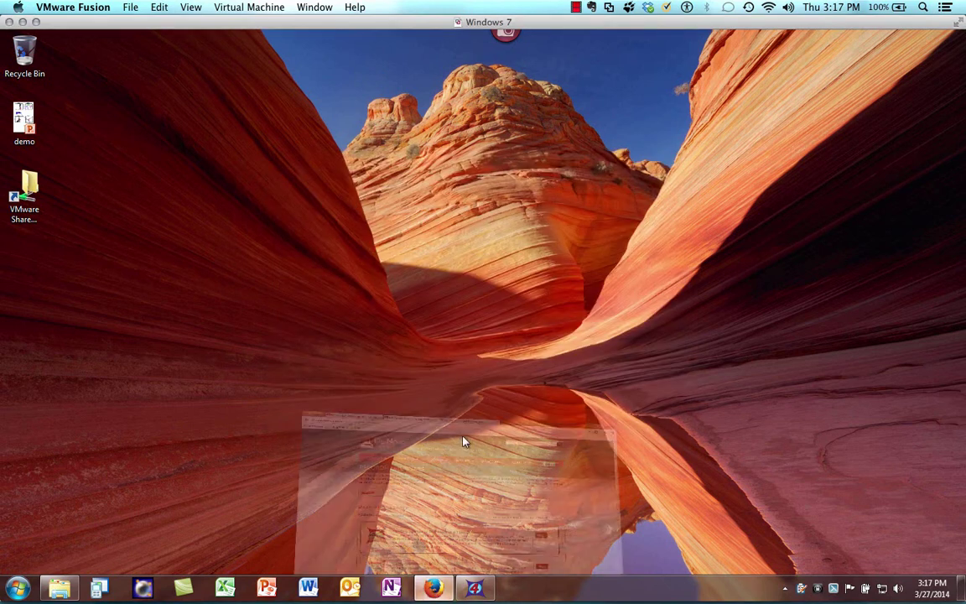
pyautogui.click(416, 445)
# - Read the FCS Express System Requirements tab in Firefox, then hide Firefox with Win+D
pyautogui.click(463, 40)
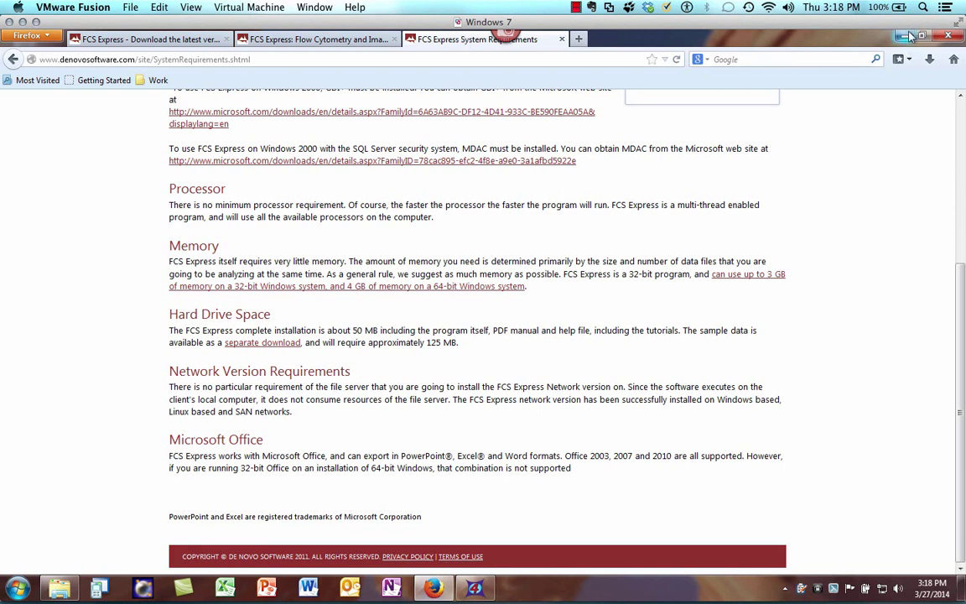
pyautogui.press('super+d')
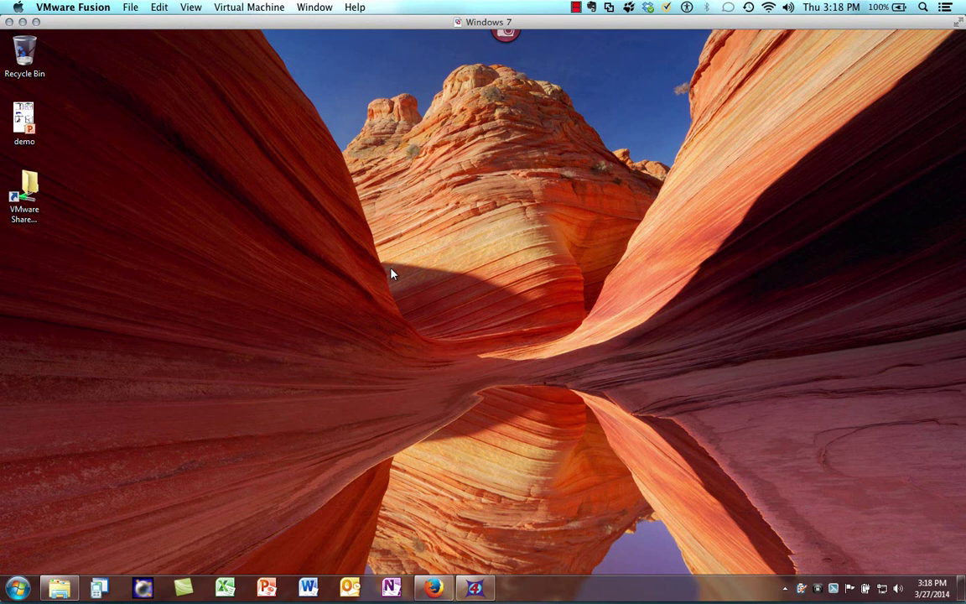
# - Bring VMware Fusion forward from Mission Control and switch the Windows 7 VM to Unity view
pyautogui.hotkey('ctrl', 'Up')
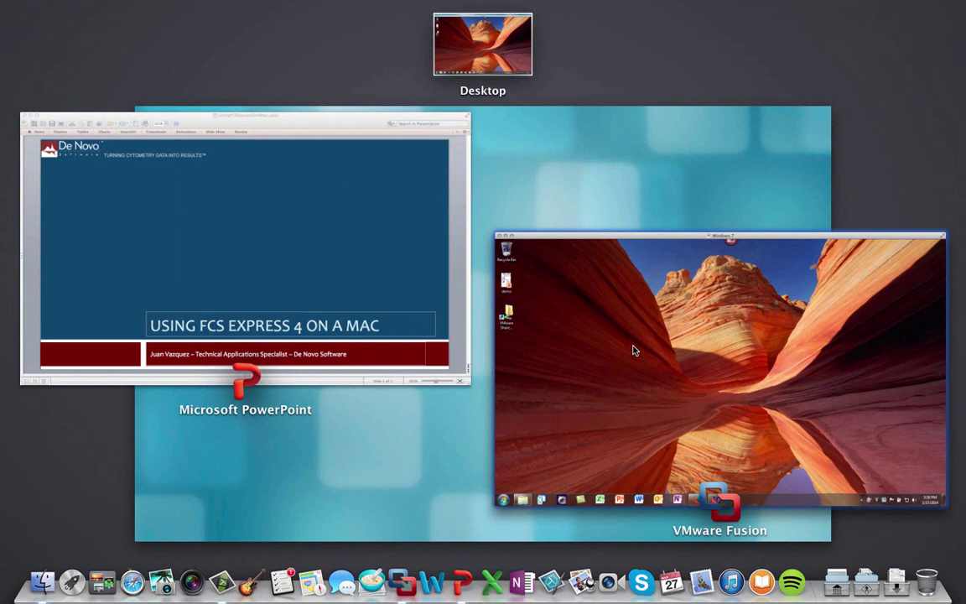
pyautogui.click(634, 351)
pyautogui.click(191, 6)
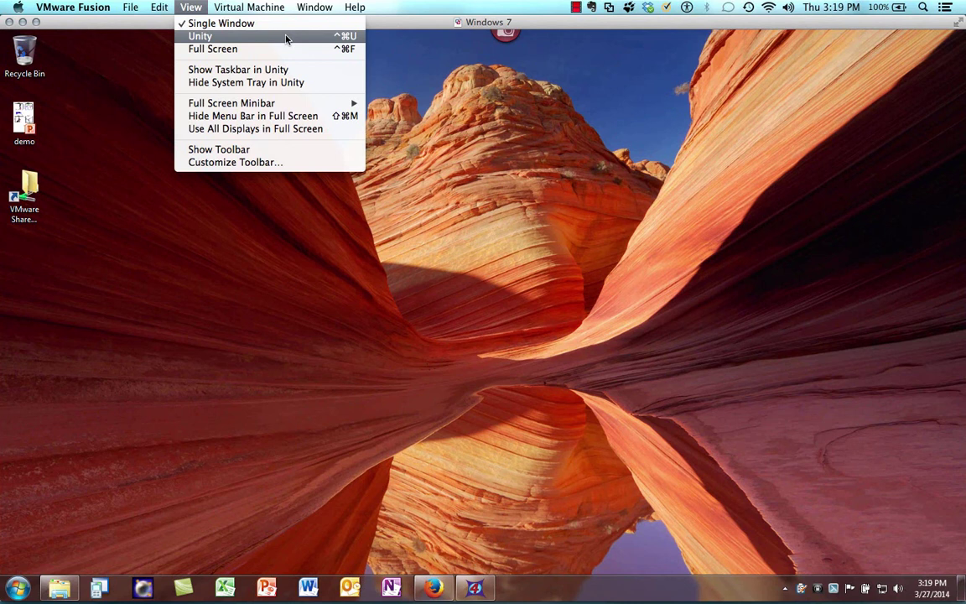
pyautogui.click(453, 431)
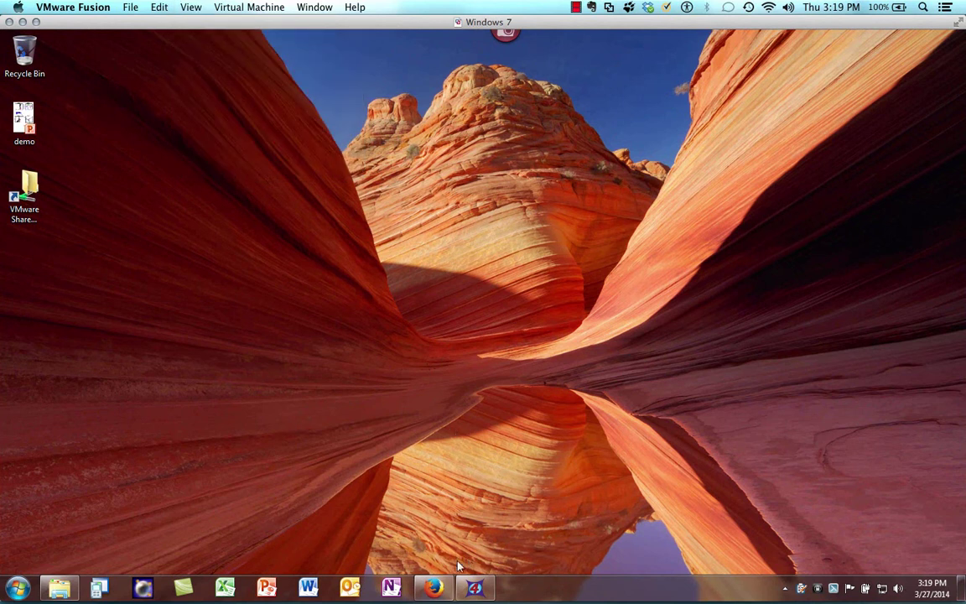
pyautogui.click(192, 7)
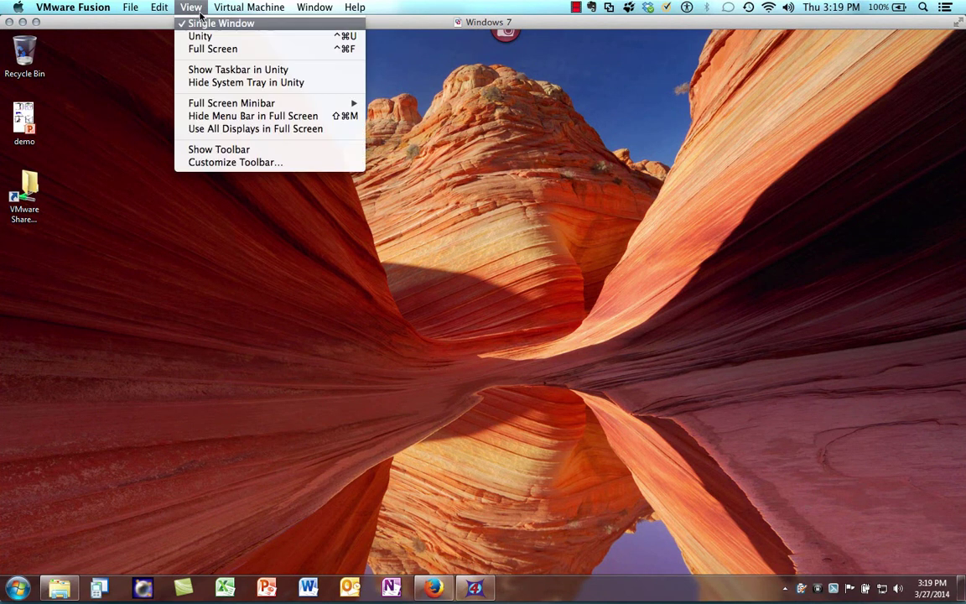
pyautogui.click(202, 36)
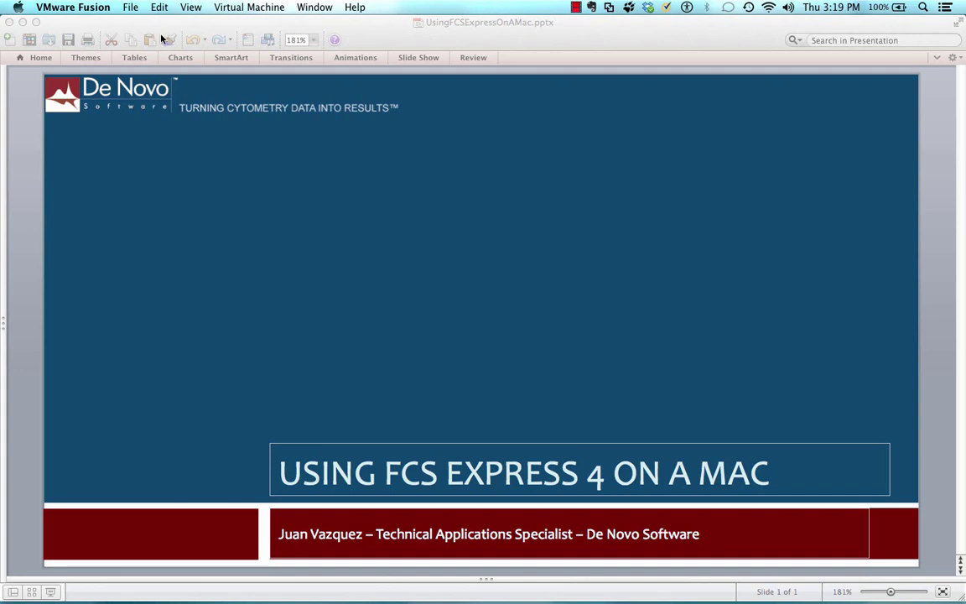
# - Quit Snagit from its menu-bar icon and bring up FCS Express from the Dock
pyautogui.moveTo(671, 594)
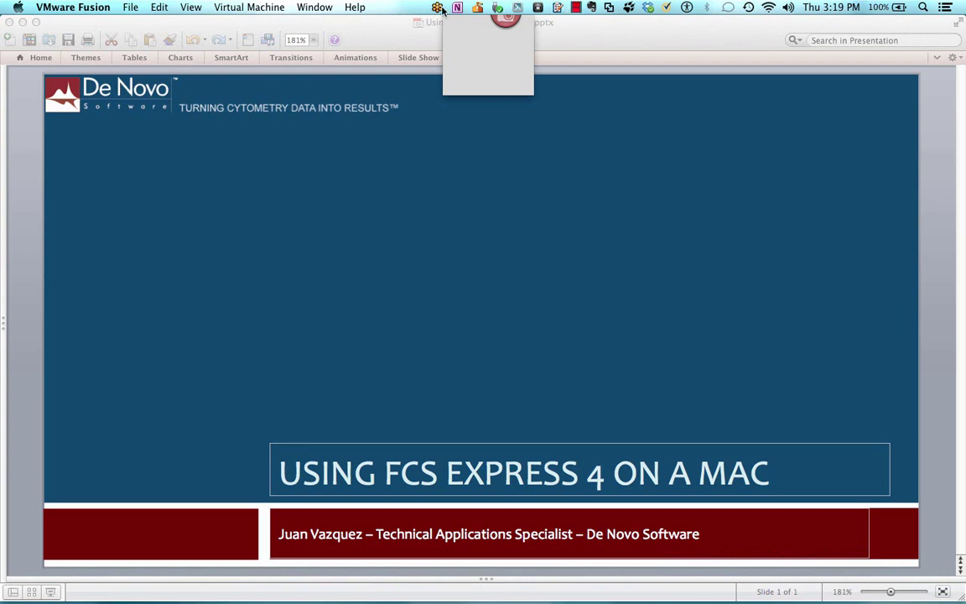
pyautogui.click(518, 8)
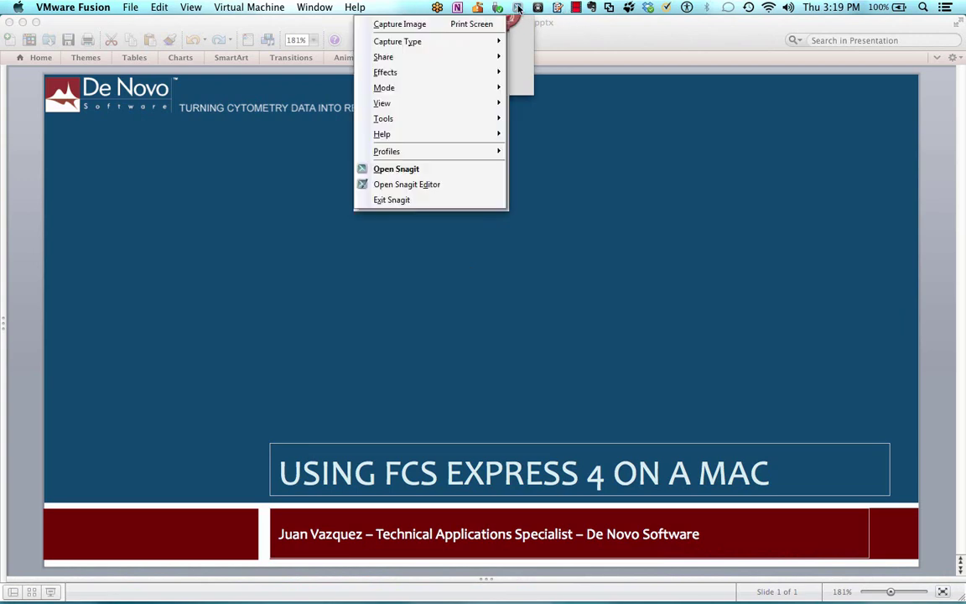
pyautogui.click(402, 202)
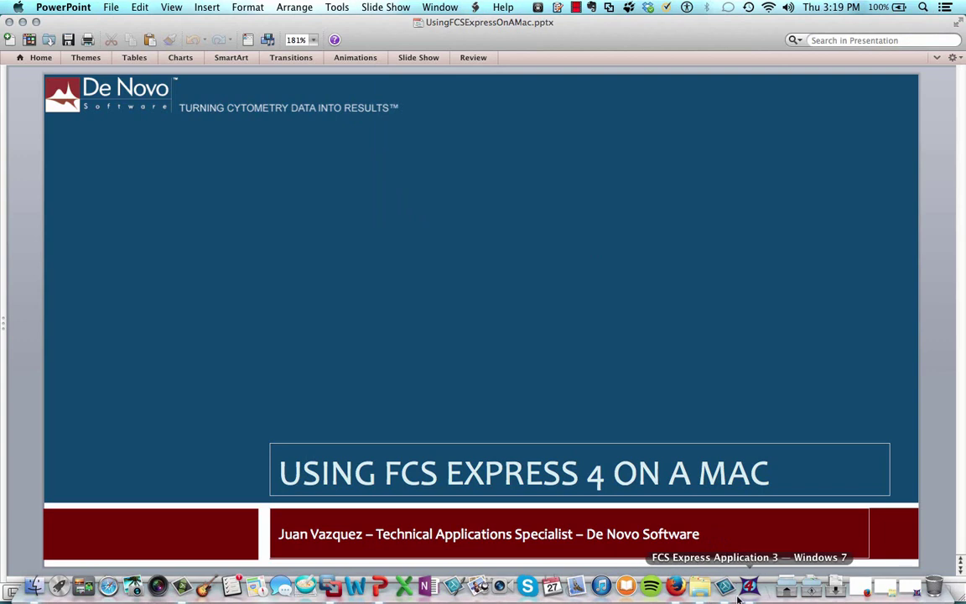
pyautogui.click(738, 592)
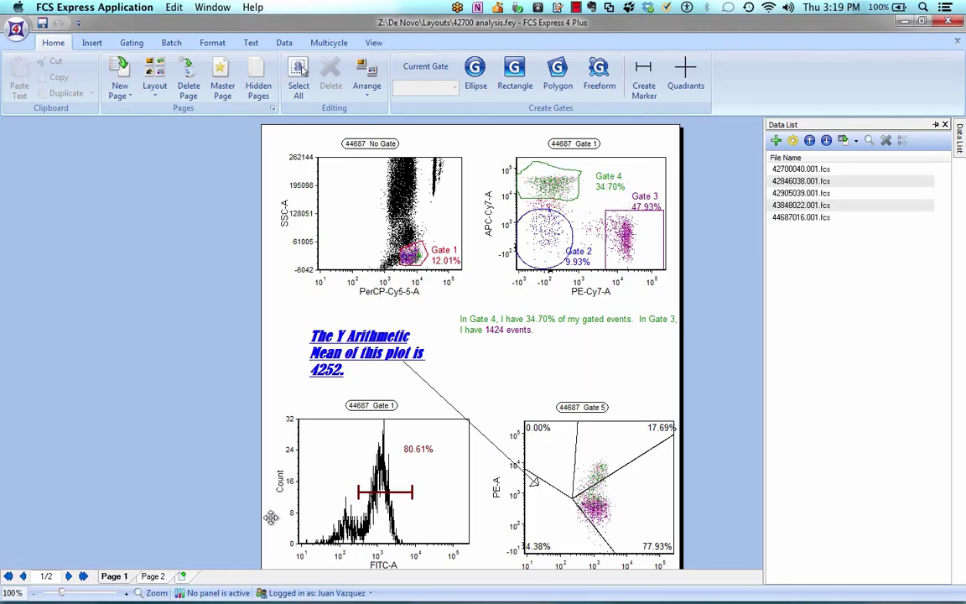
# - Switch the 42700 analysis layout to Page 2 with the De Novo contact details
pyautogui.click(153, 576)
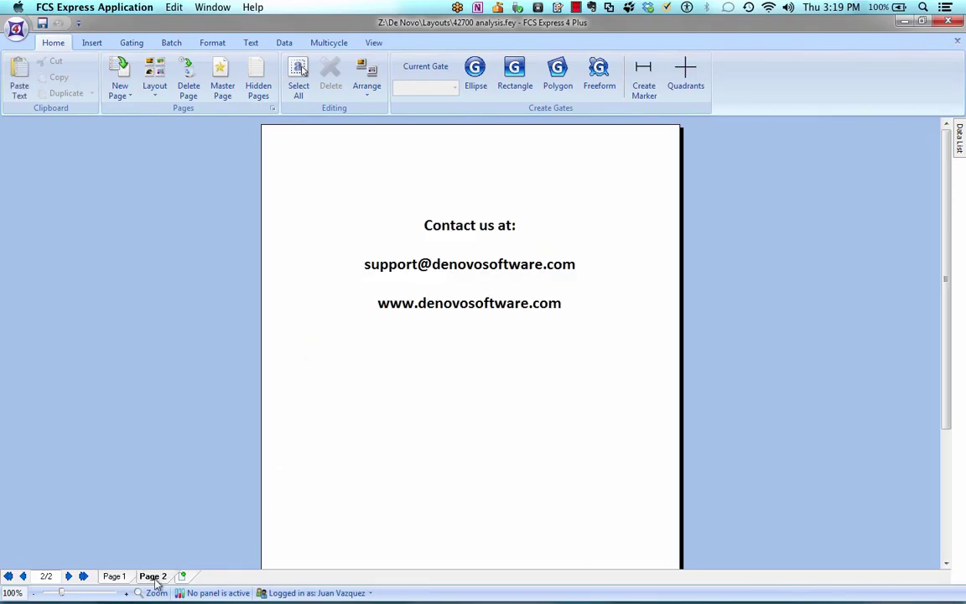